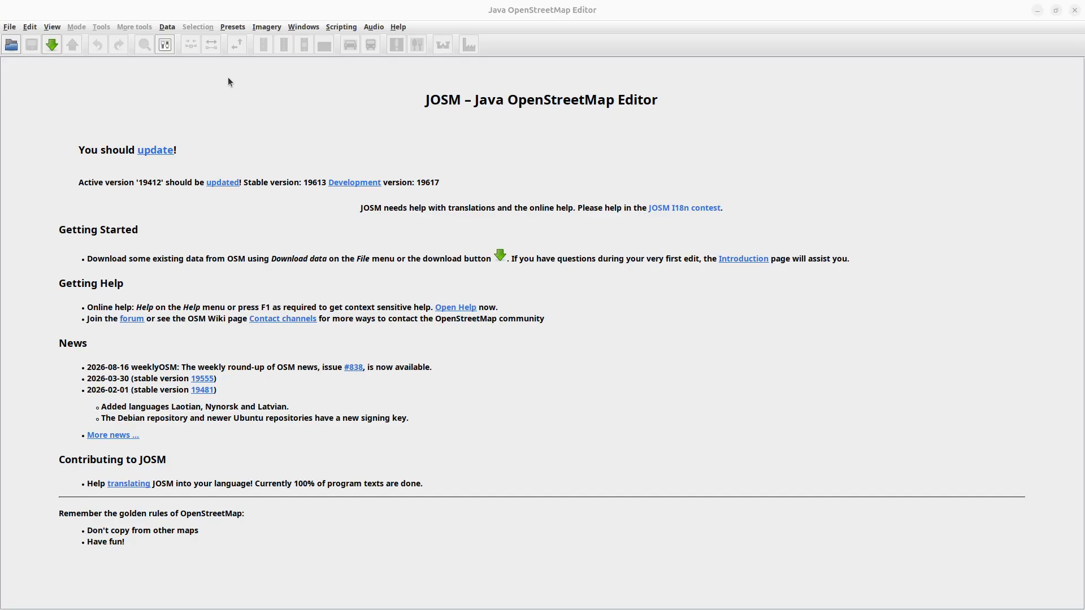
Look up the todo plugin in the preferences' plugin list, checking that it is enabled, and leave the preferences without changes.
click(30, 27)
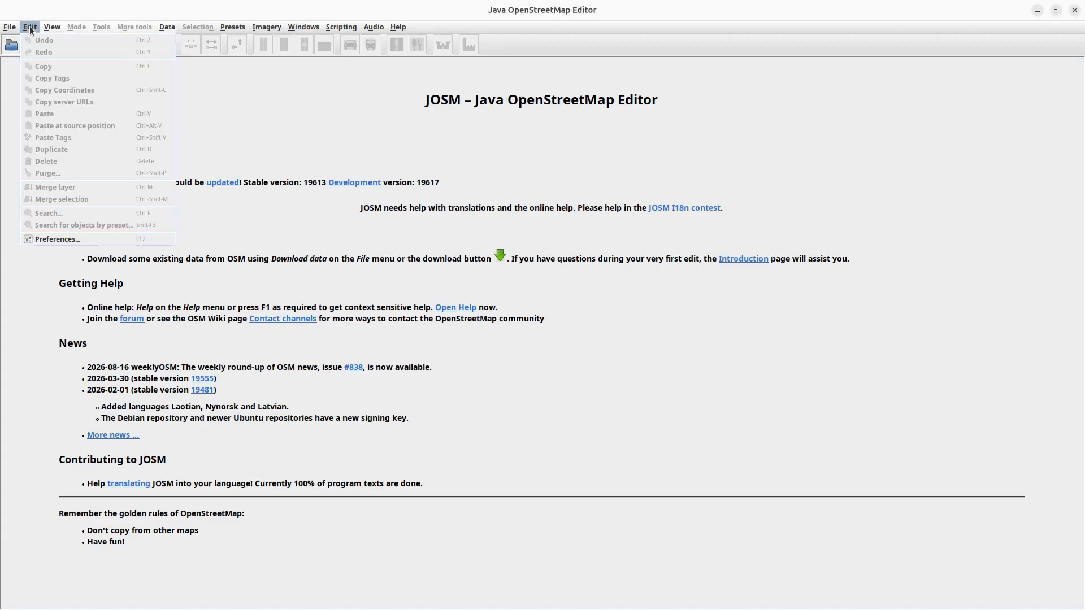
click(61, 243)
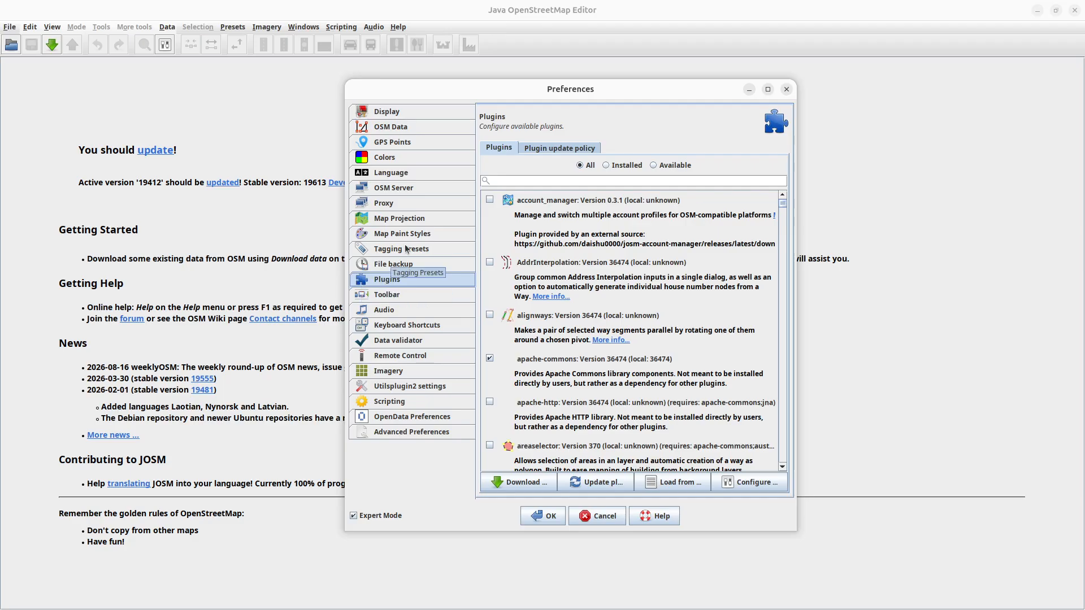
click(520, 181)
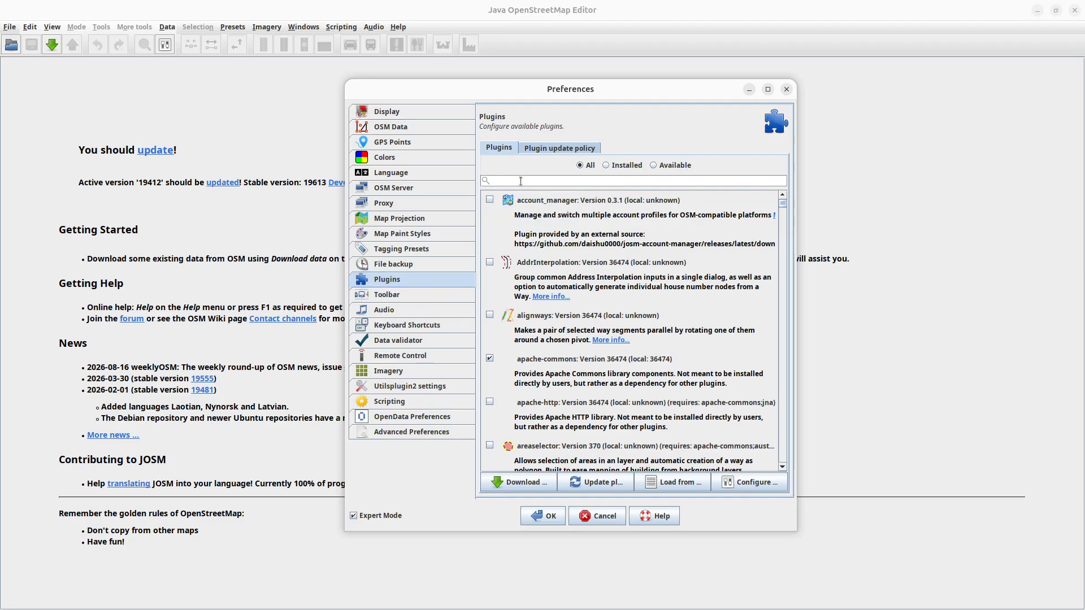
text(todo)
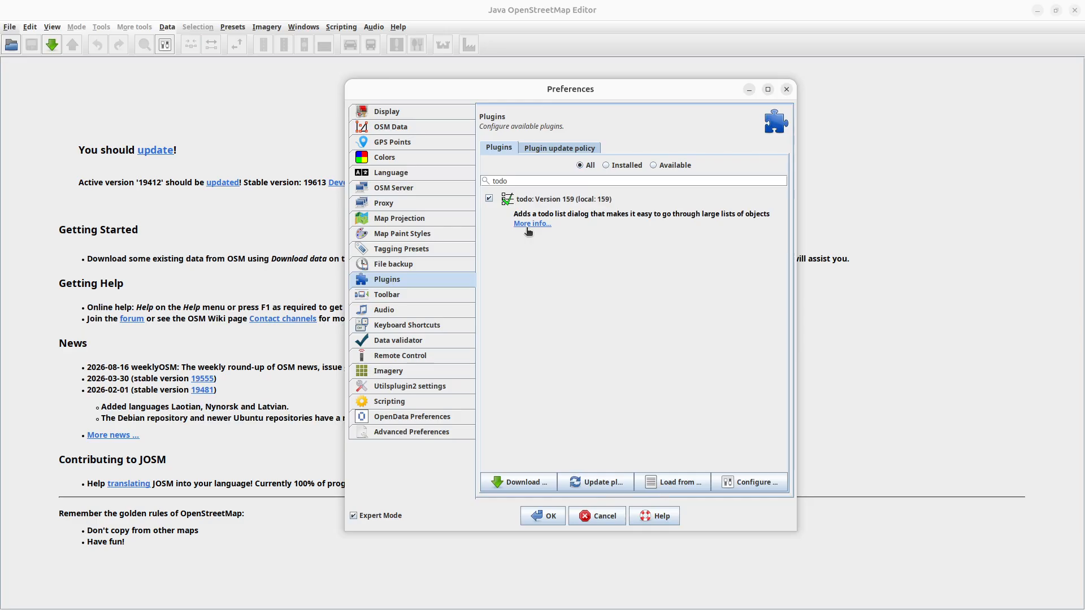
click(602, 520)
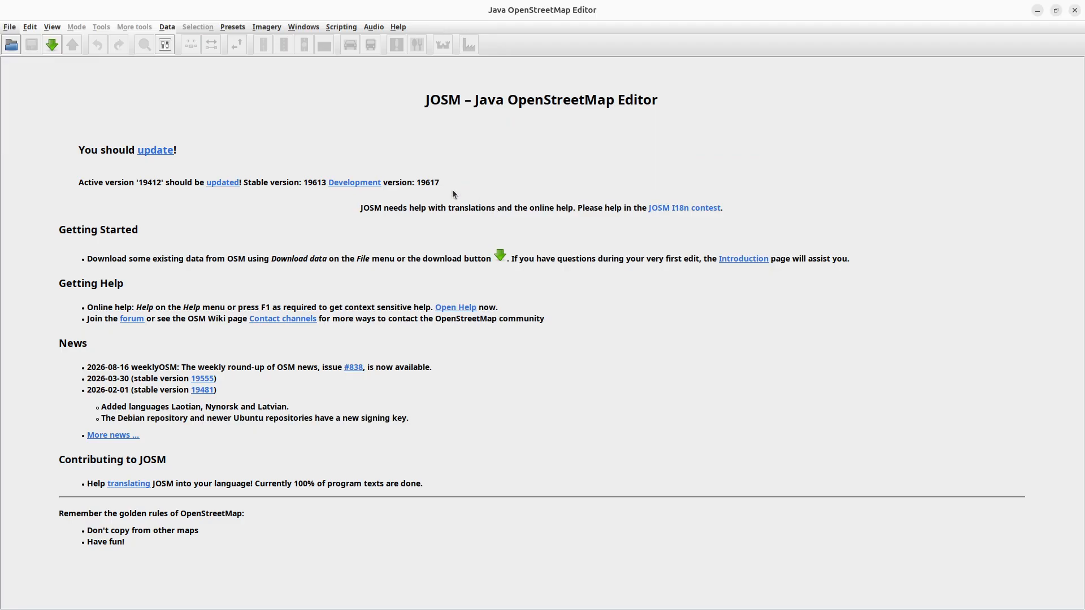
Add the OpenStreetMap Carto (Standard) and Bing aerial imagery background layers, dismissing the imagery offset notice.
click(272, 26)
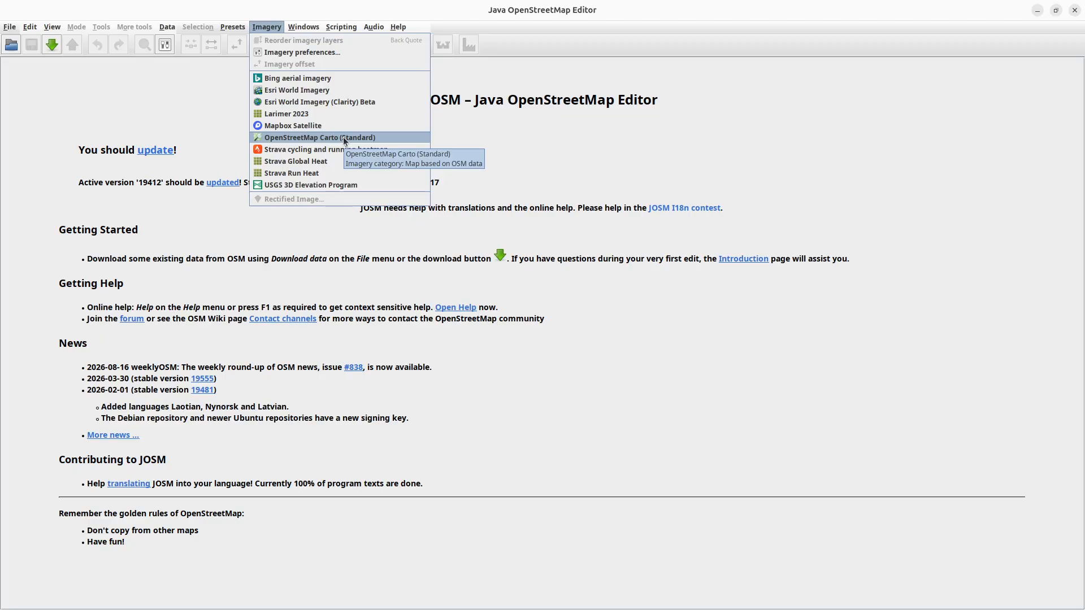
click(344, 137)
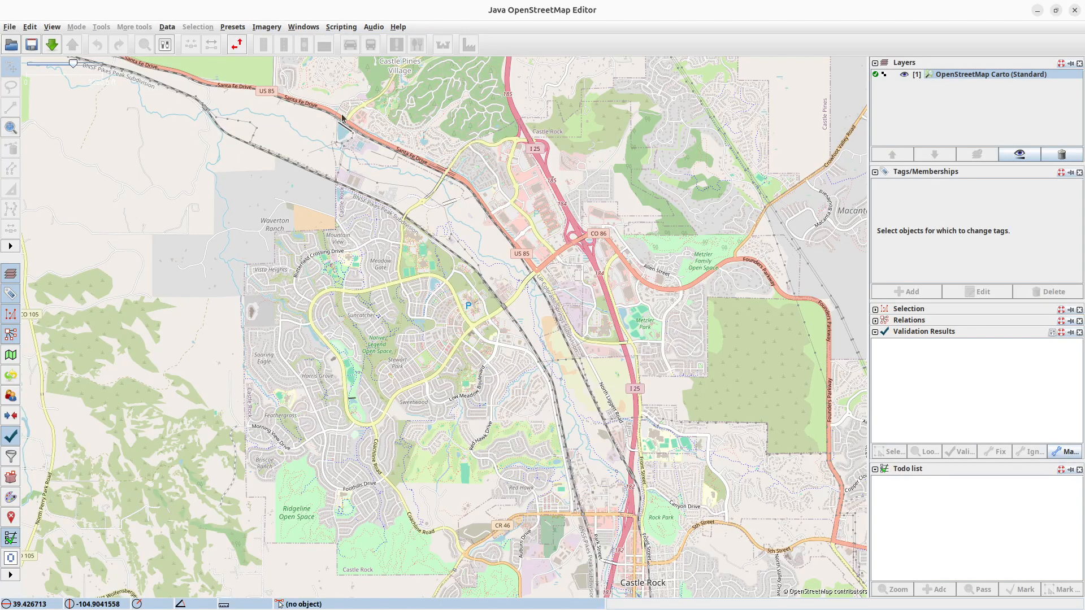
click(271, 28)
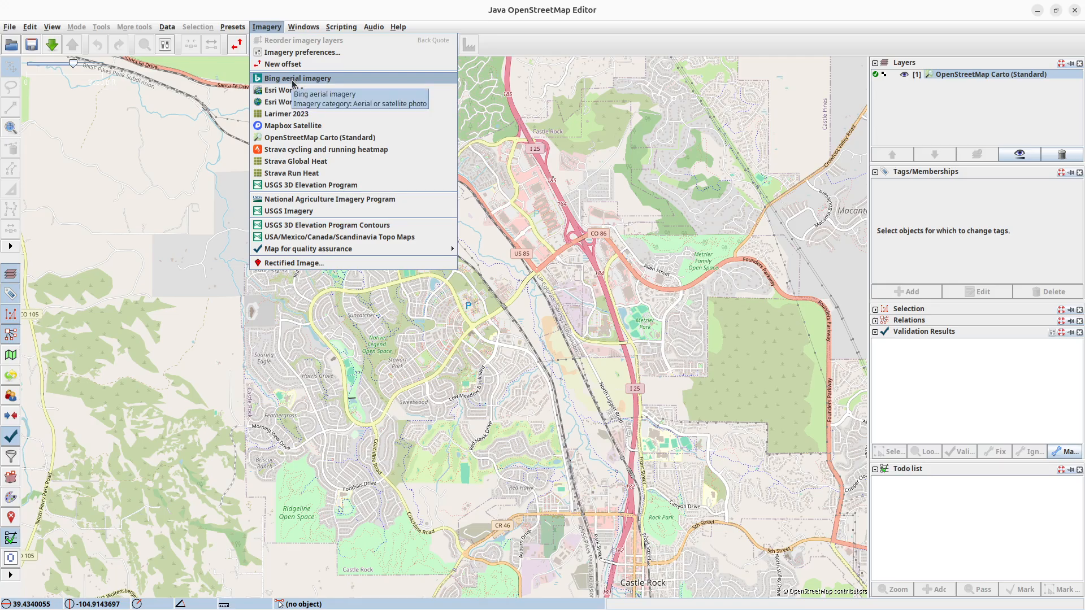
click(294, 83)
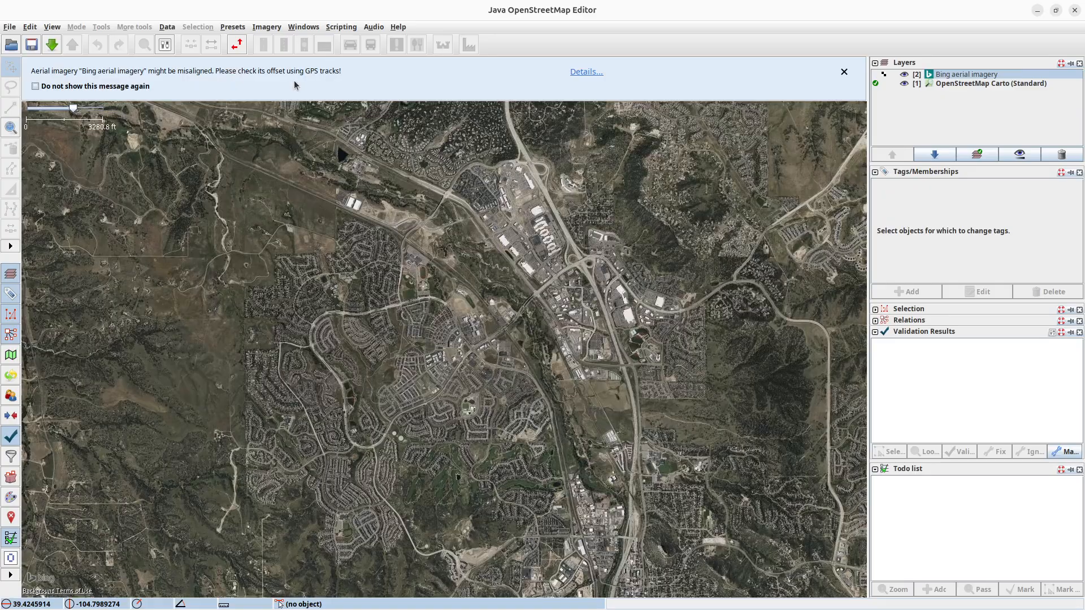
click(844, 72)
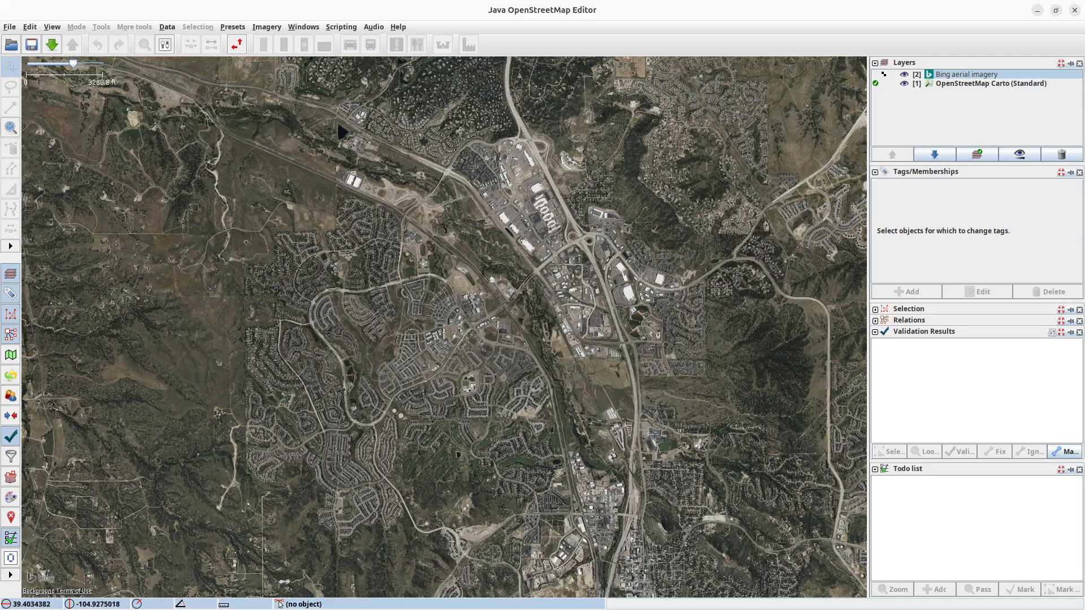
Load NewTrails.osm from the Downloads/Trails folder into the map editor as a data layer.
key(alt+Tab)
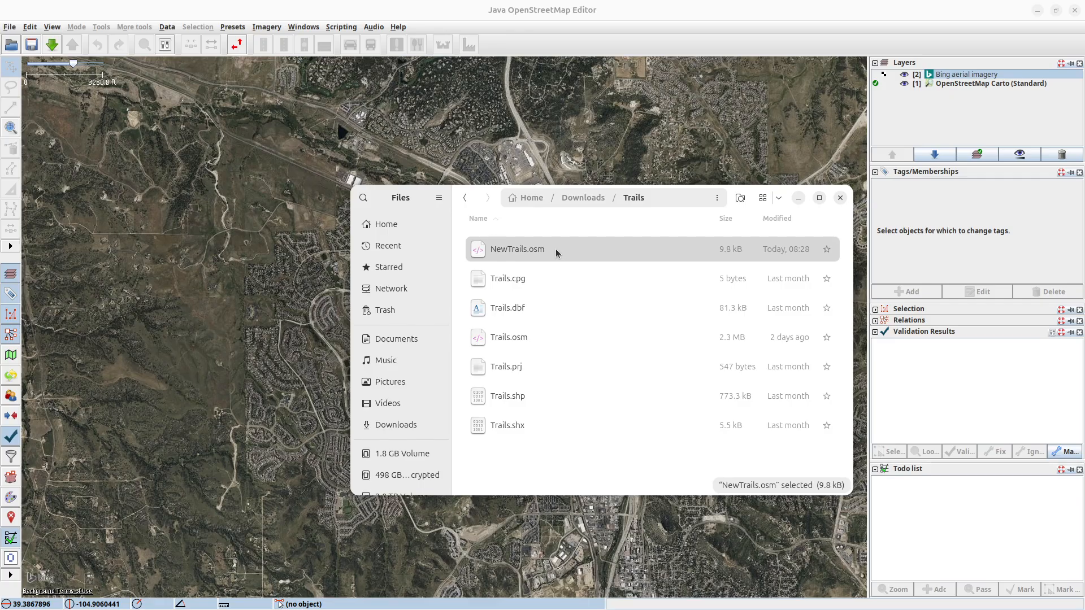
drag(555, 249, 198, 266)
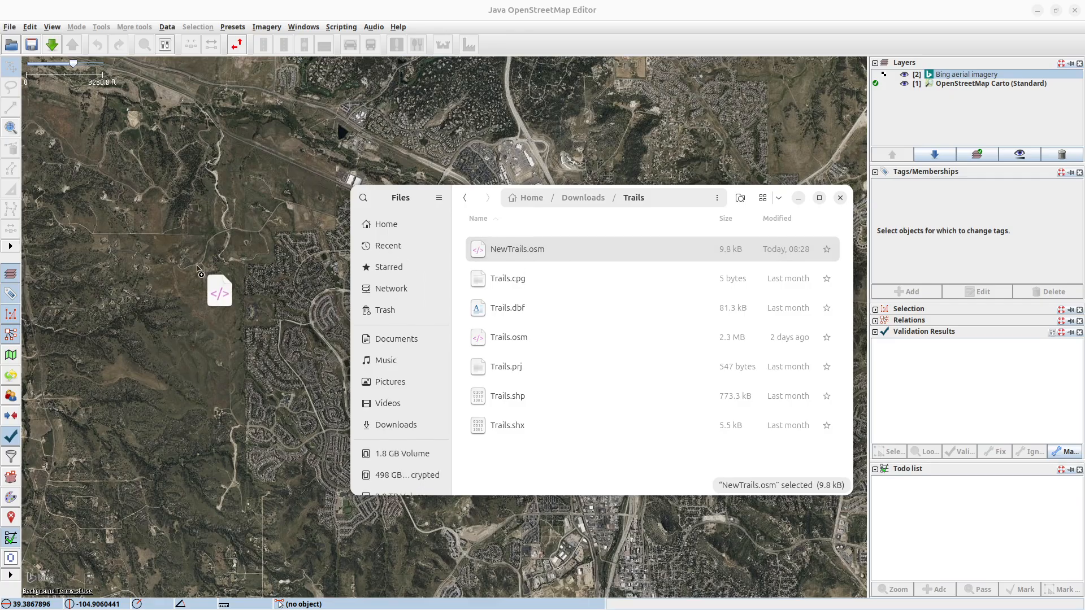
drag(198, 266, 199, 270)
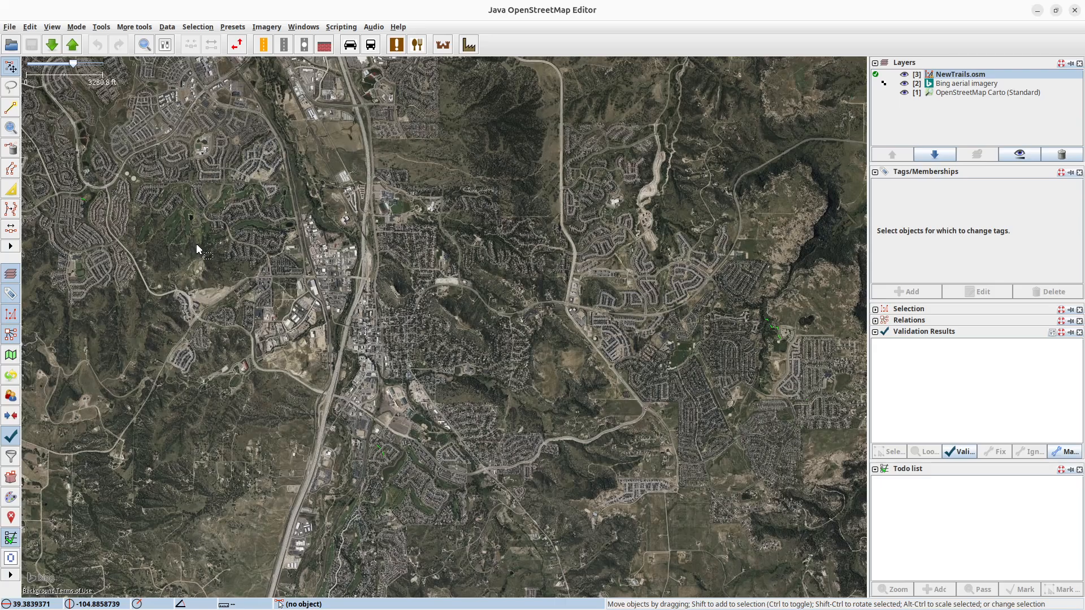
Select all objects matching highway=path in the NewTrails.osm layer and add them to the todo list.
click(28, 31)
click(55, 236)
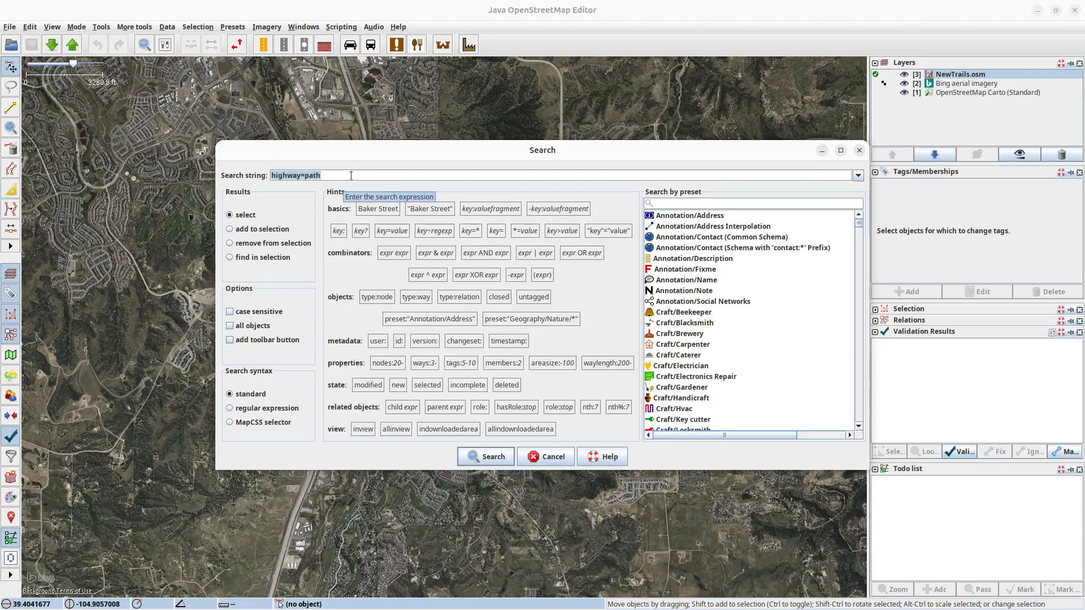
click(505, 459)
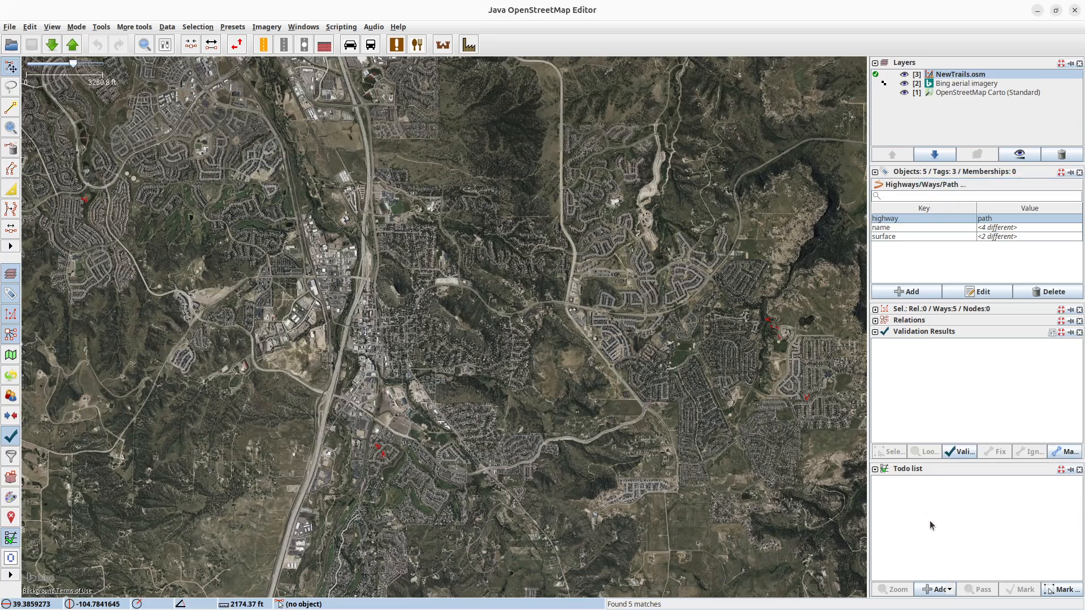
click(934, 591)
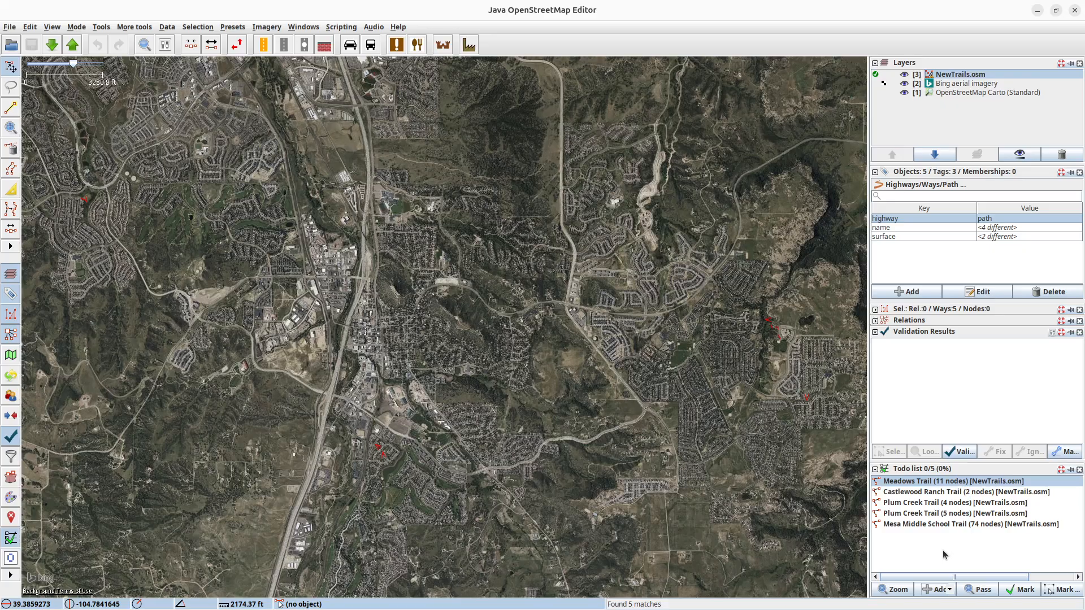
Hide the Bing aerial imagery and download the OpenStreetMap data around Meadows Trail, the first todo item, as a new layer.
click(898, 590)
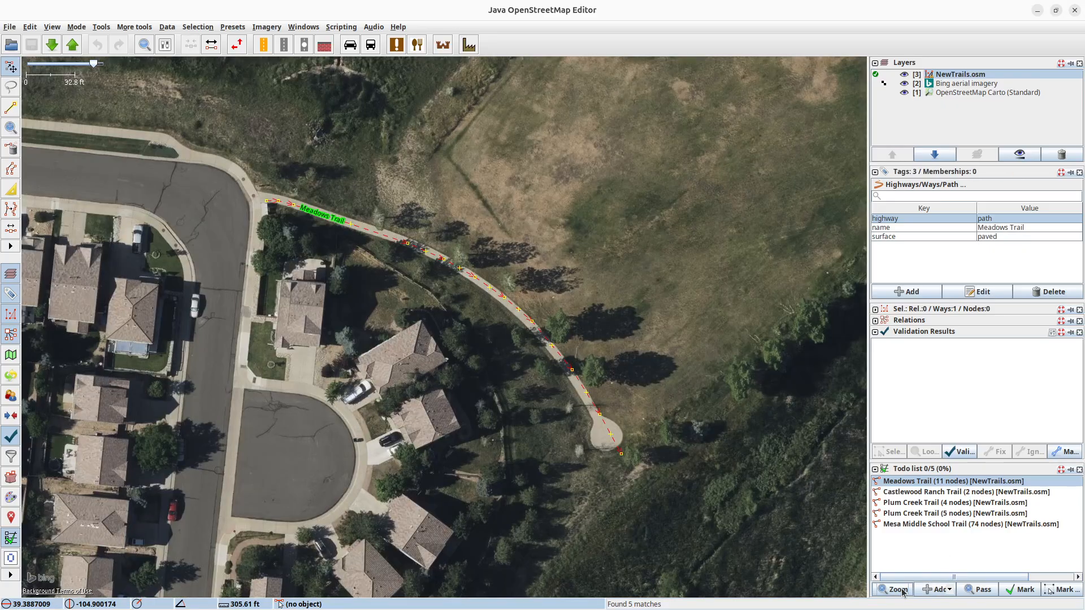
click(904, 85)
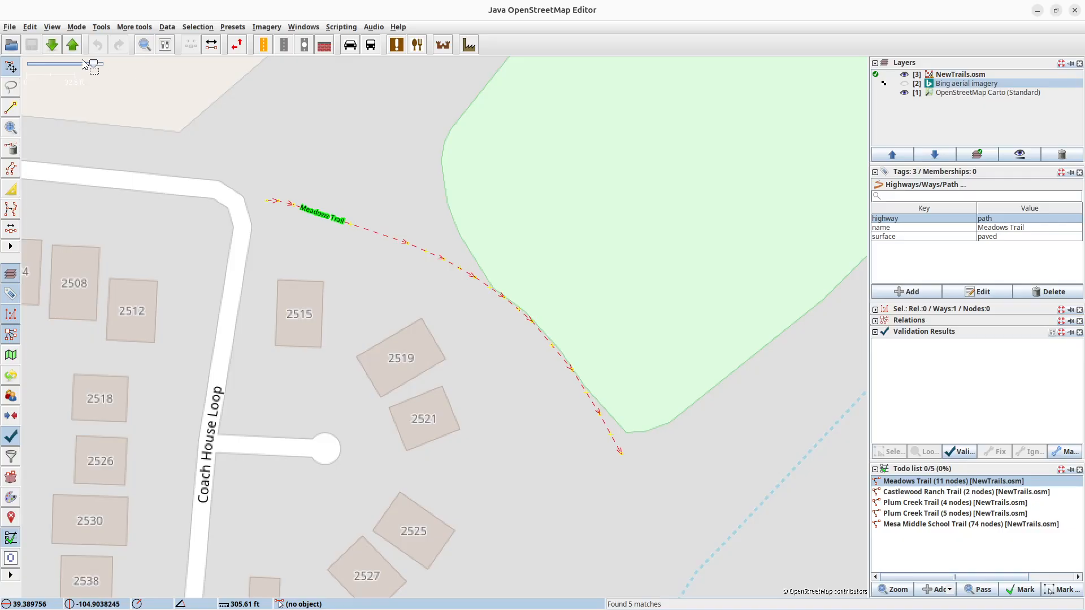
click(52, 49)
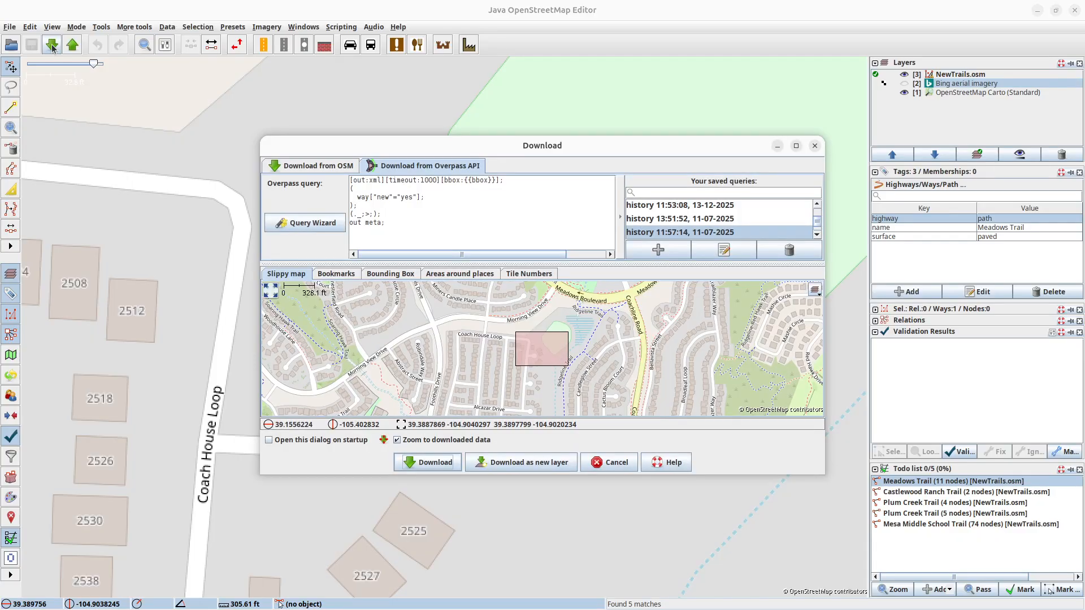
click(298, 169)
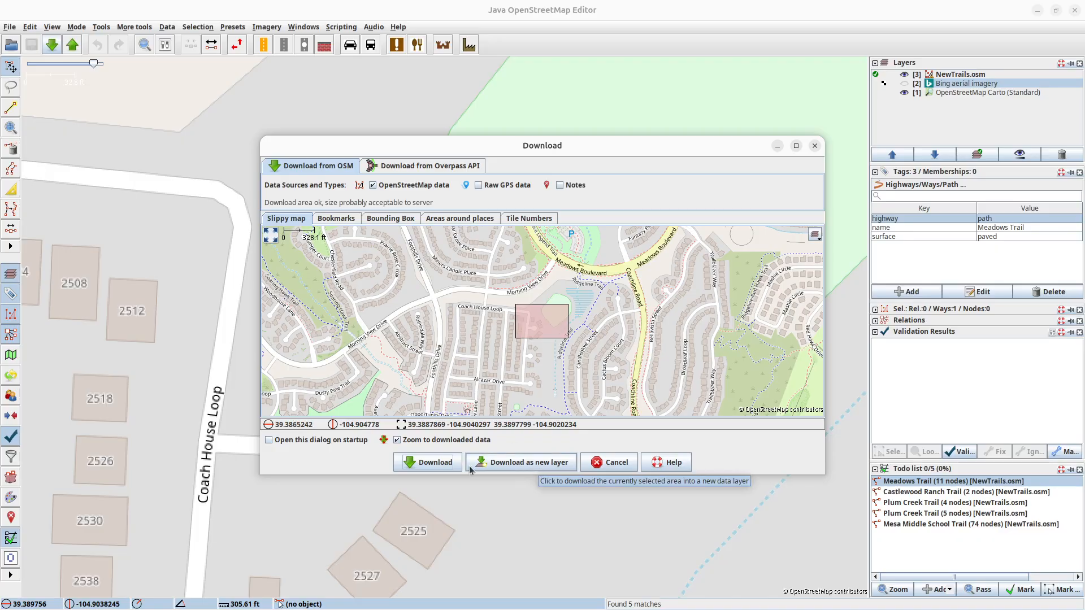
click(511, 465)
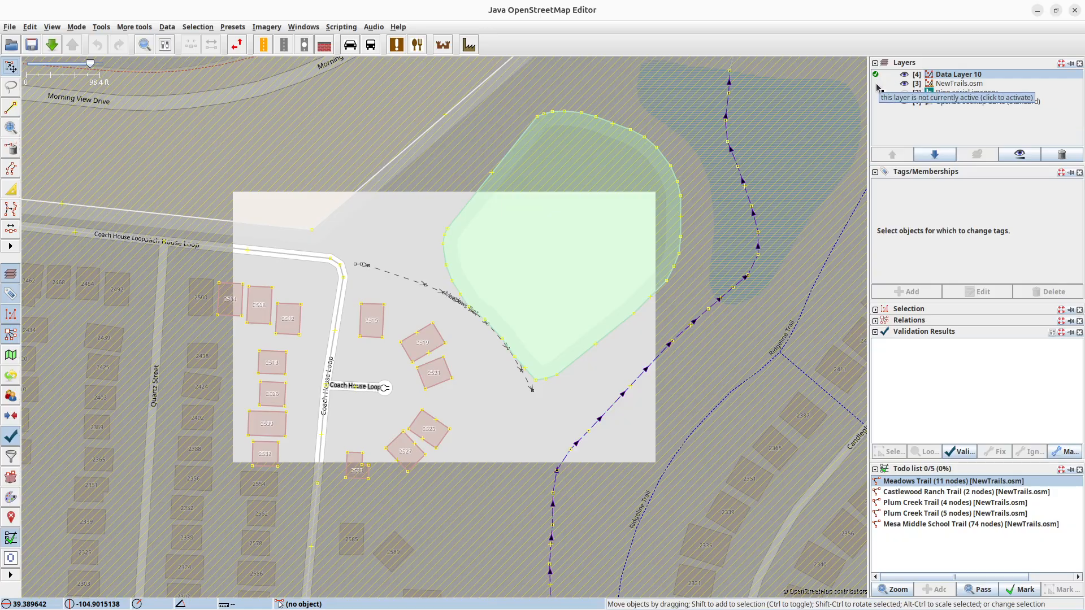
Activate the NewTrails.osm layer and merge its selected Meadows Trail way into Data Layer 10.
click(878, 86)
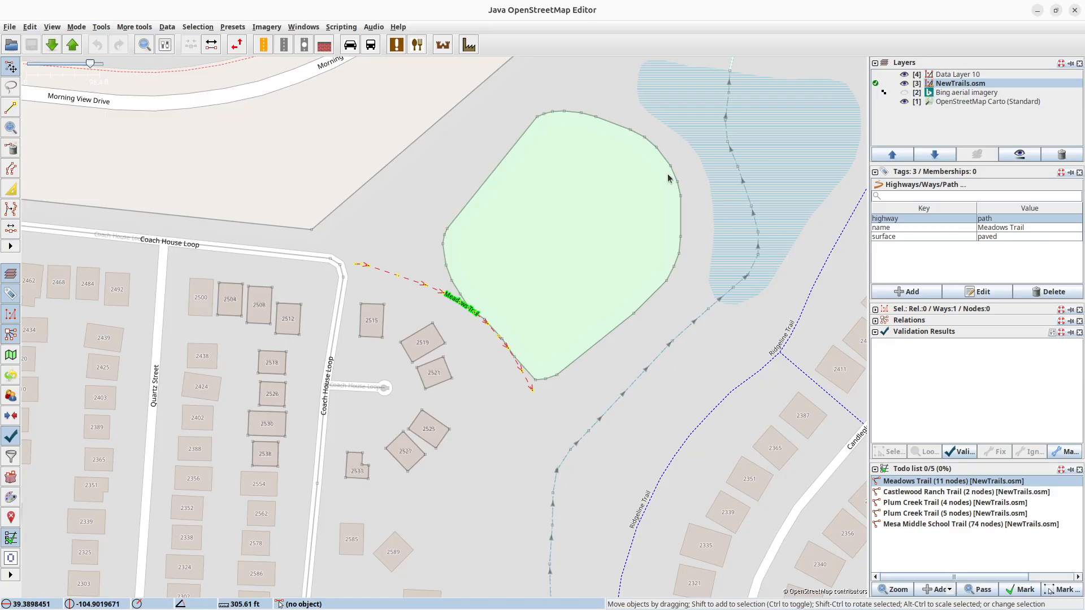
click(31, 28)
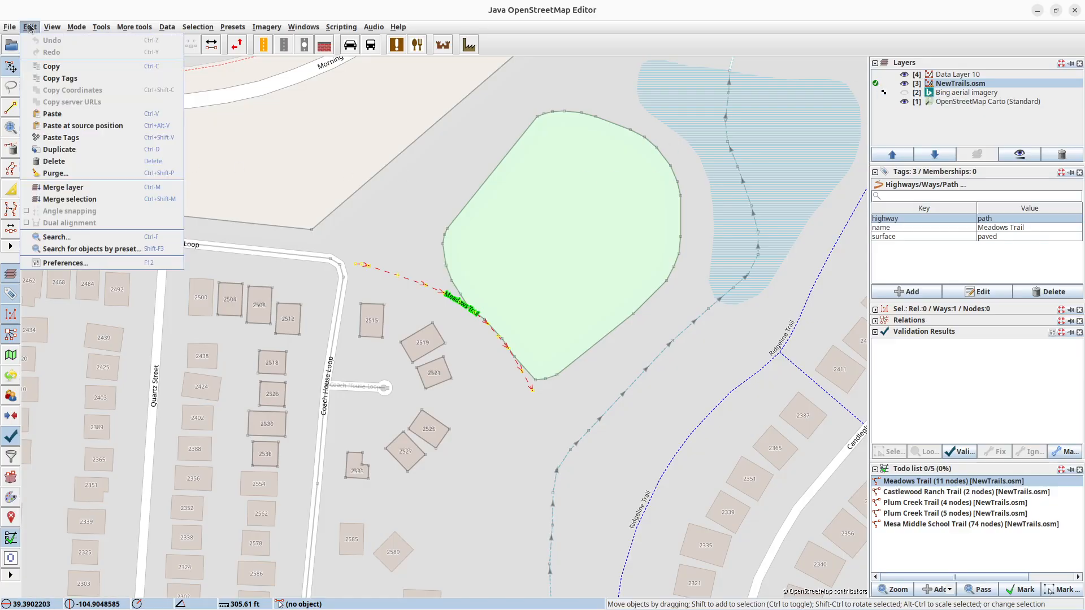
click(80, 200)
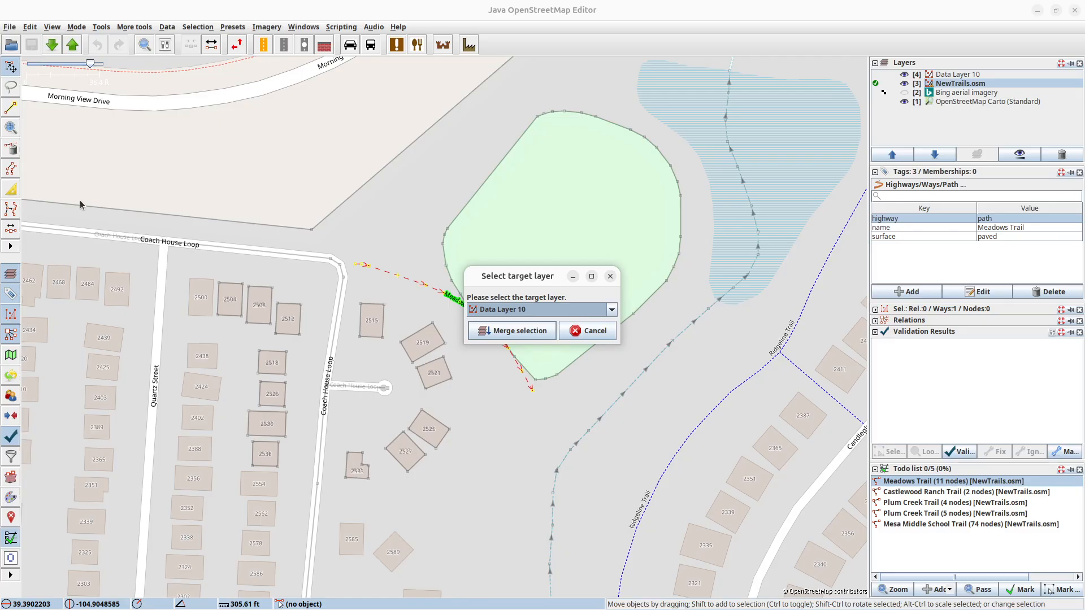
click(499, 334)
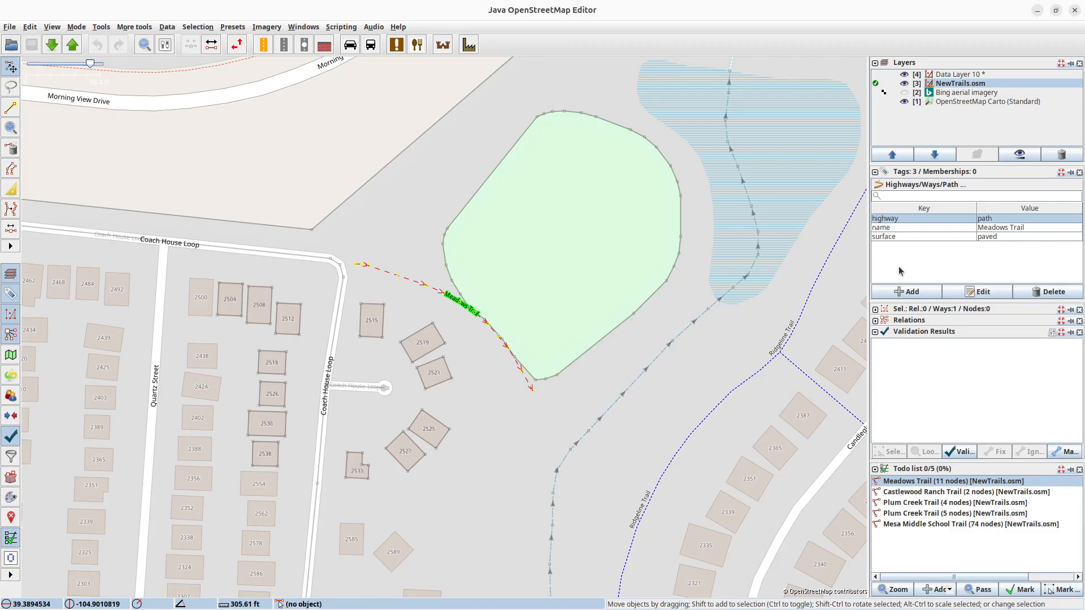
Make Data Layer 10 the active layer, hide the NewTrails.osm layer and show the Bing aerial imagery again.
click(876, 75)
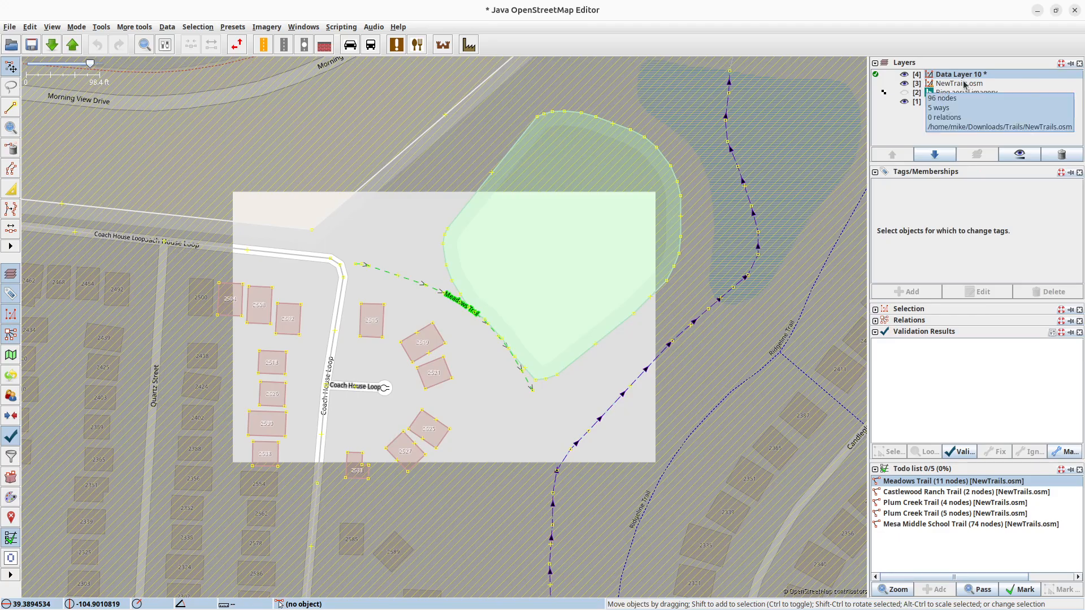
click(905, 85)
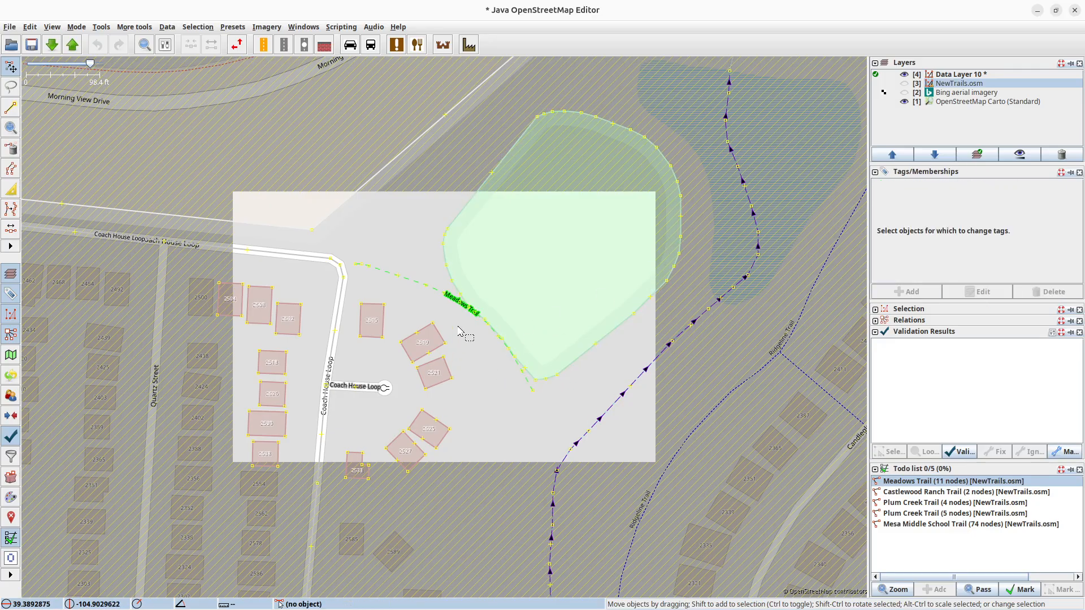
scroll(460, 331, up, 3)
click(905, 94)
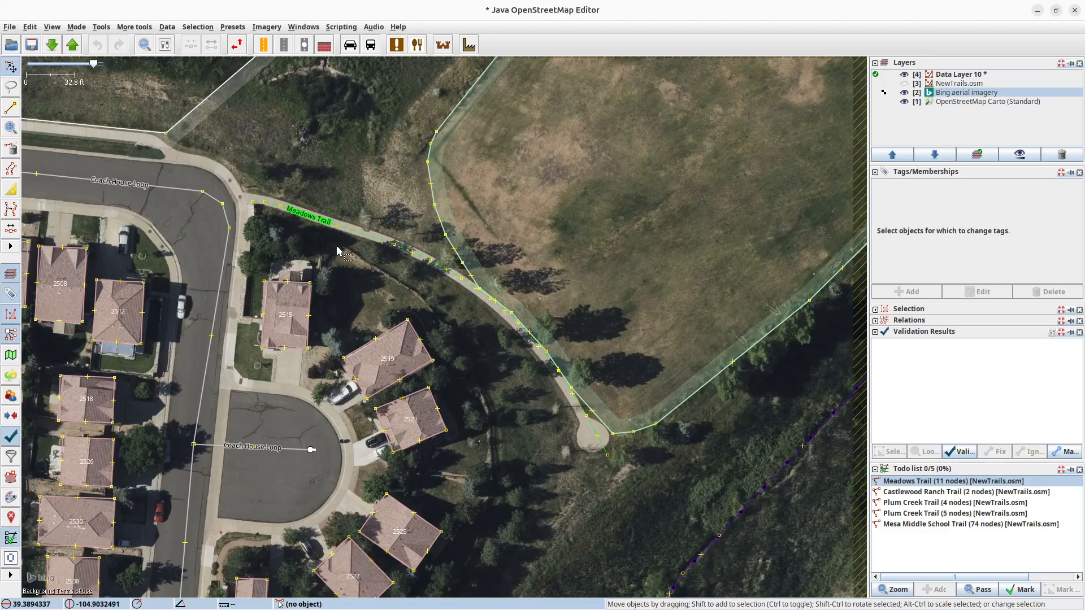
Extend Meadows Trail's west end to the Coach House Loop corner node and shift its southeast end node slightly toward the paved turnaround.
click(271, 202)
click(253, 201)
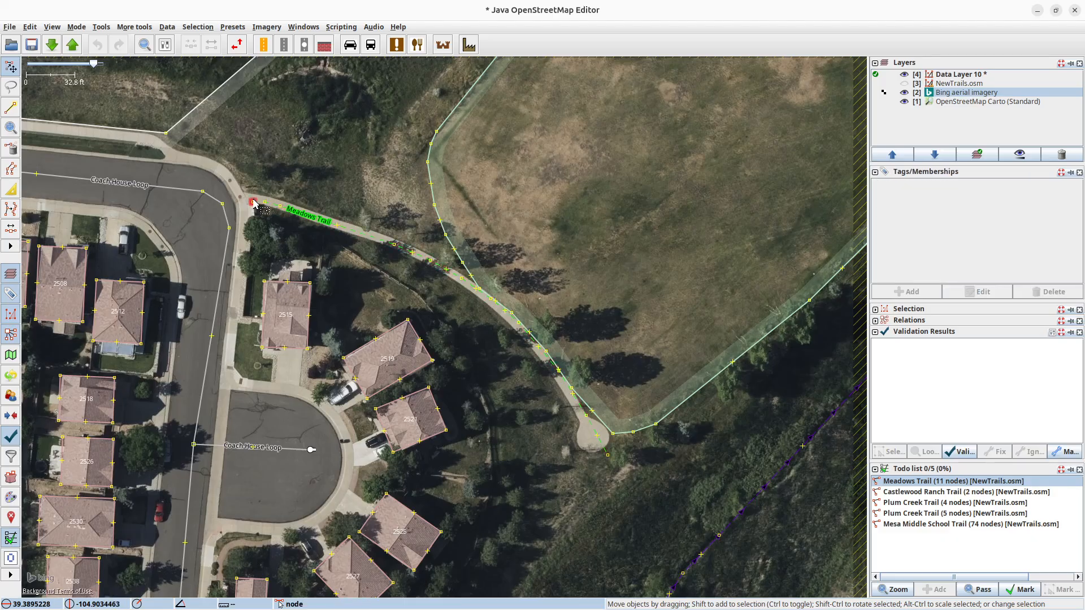
click(245, 204)
key(a)
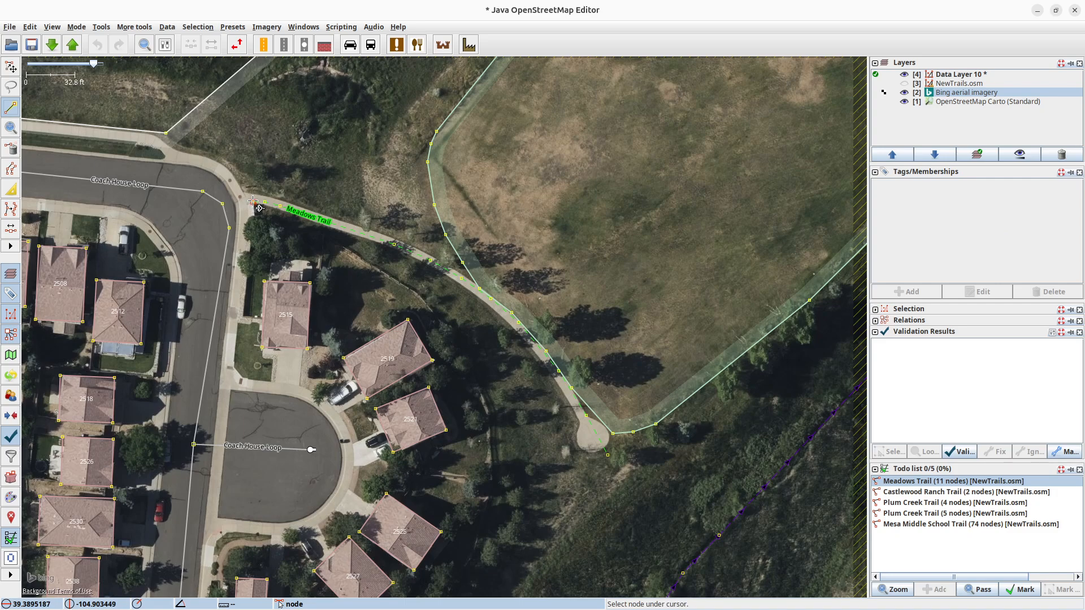
click(253, 202)
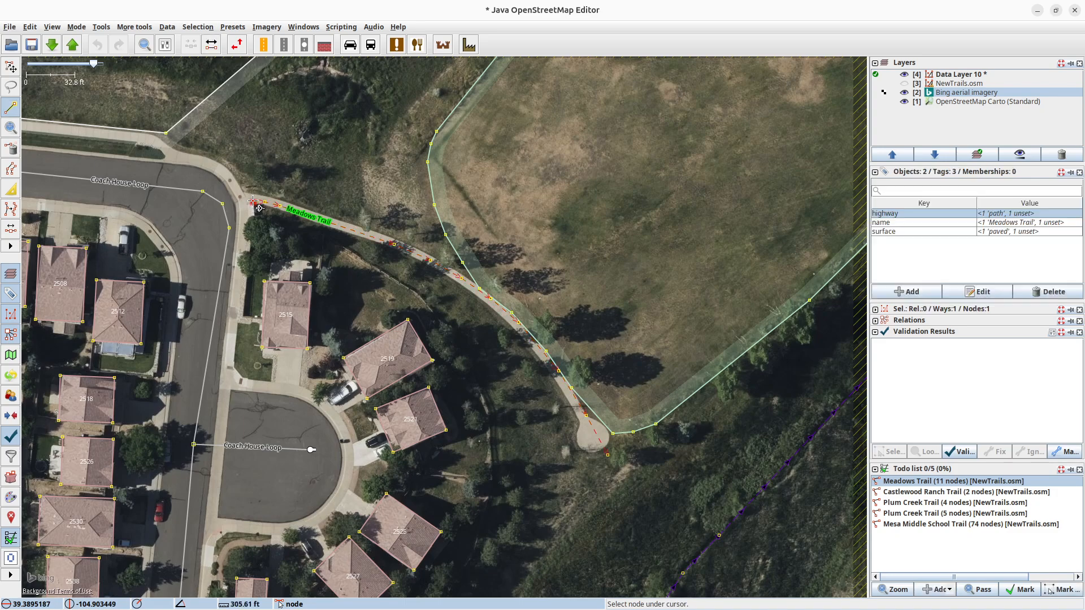
double_click(222, 204)
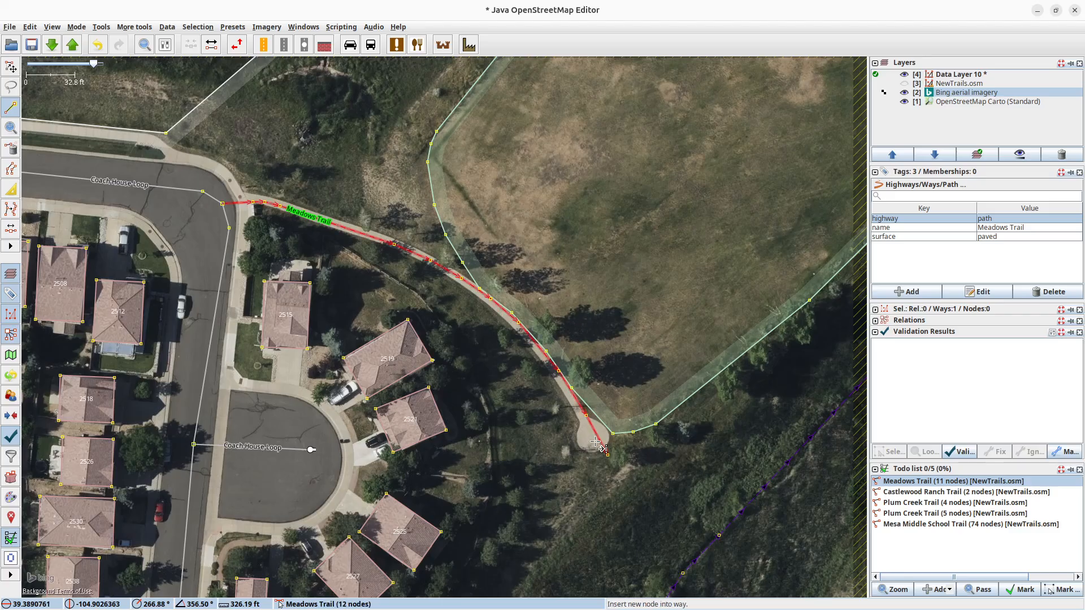
key(s)
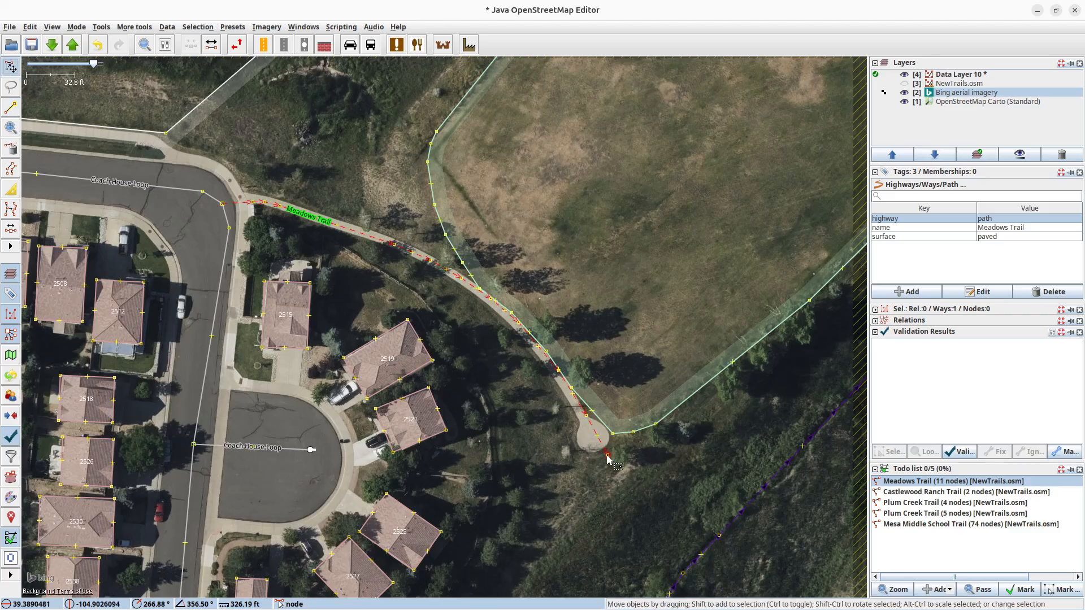
drag(608, 455, 600, 451)
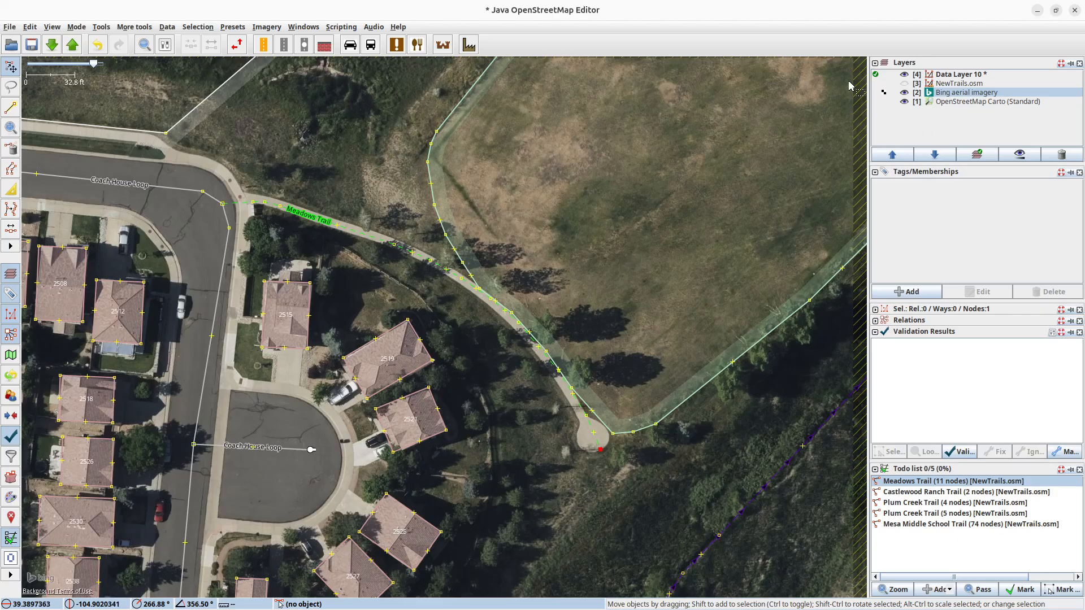
Upload the Meadows Trail changes with the comment "added trail" and the source "Data from the city of Castle Rock".
click(72, 47)
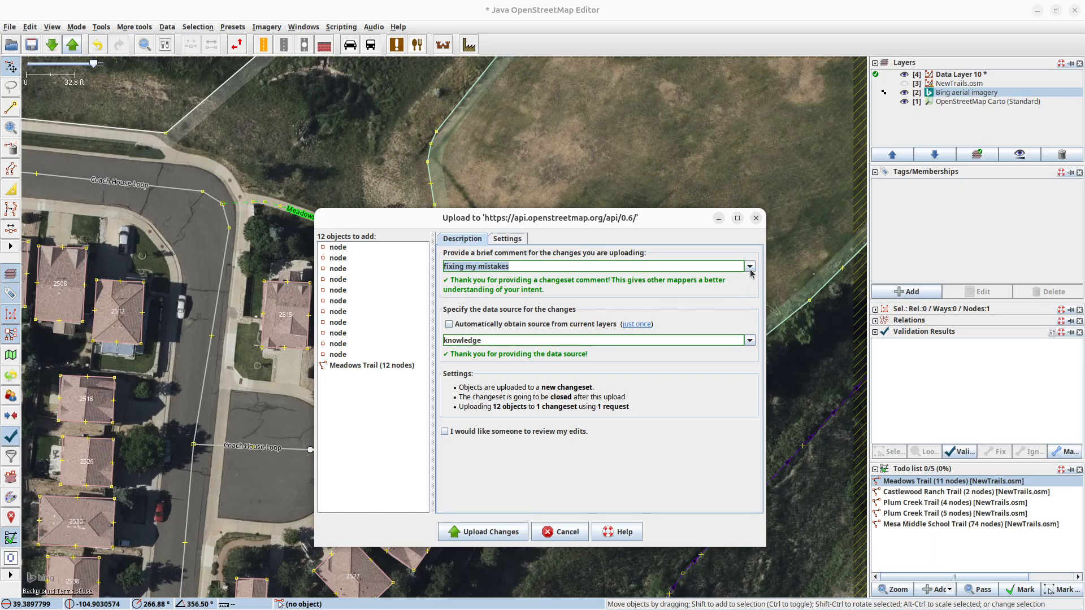
click(750, 269)
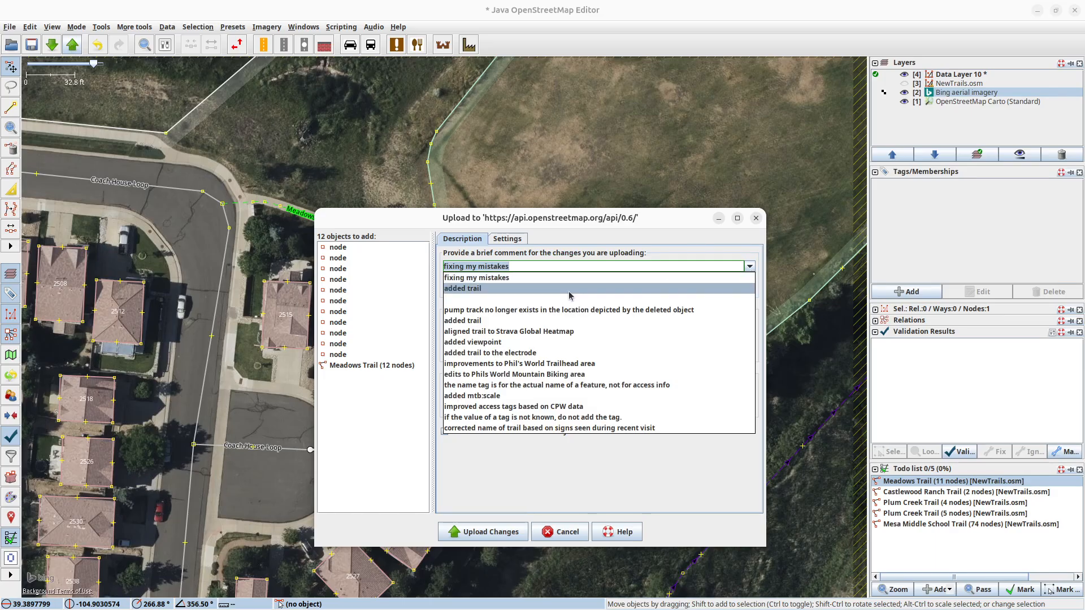
click(570, 289)
drag(485, 266, 445, 268)
text(added tra)
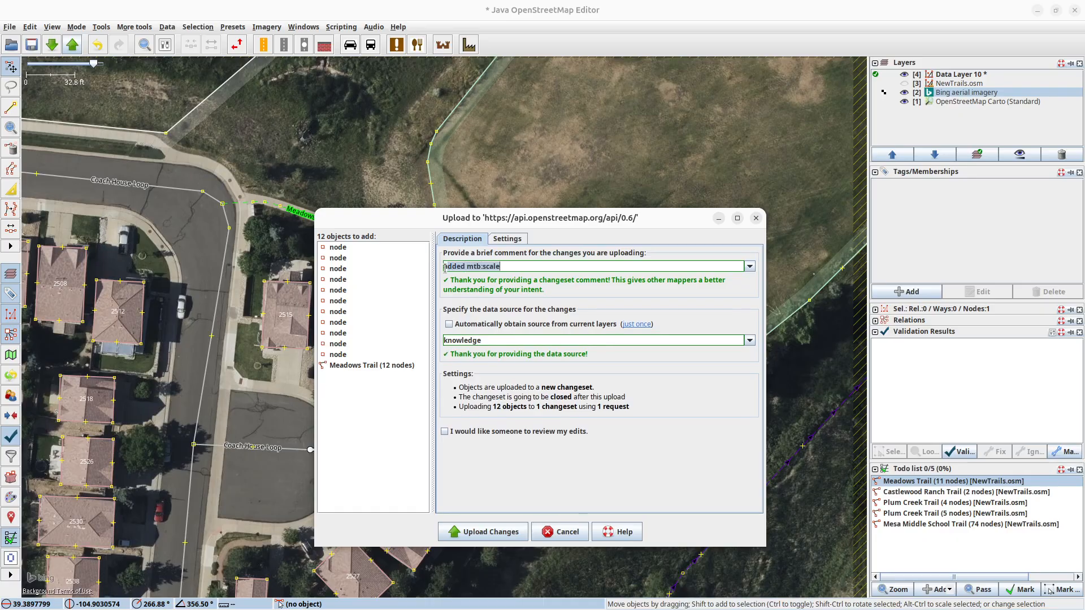
text(il)
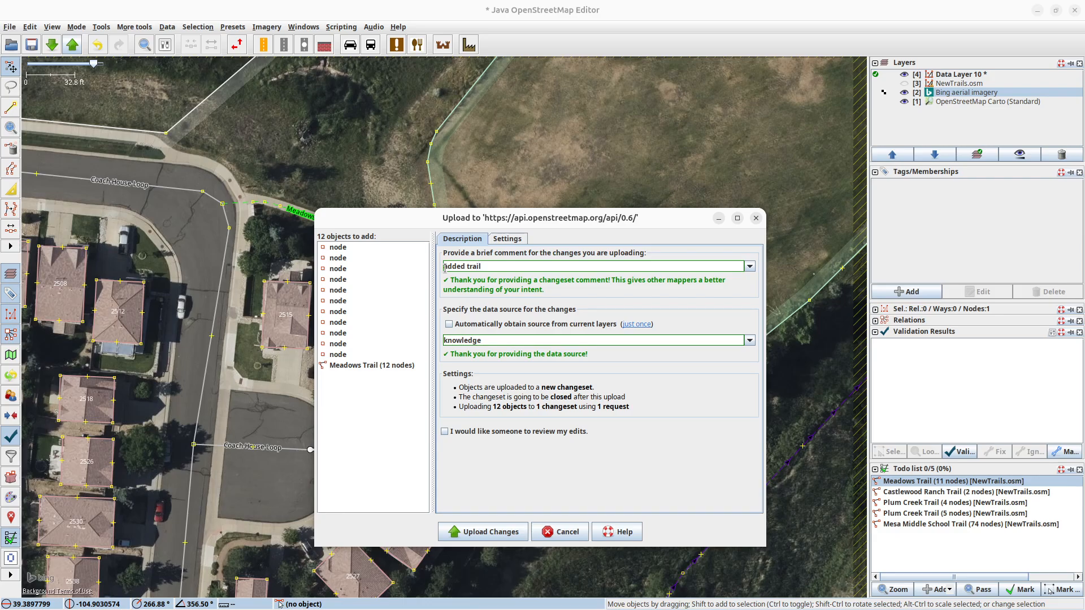
double_click(475, 342)
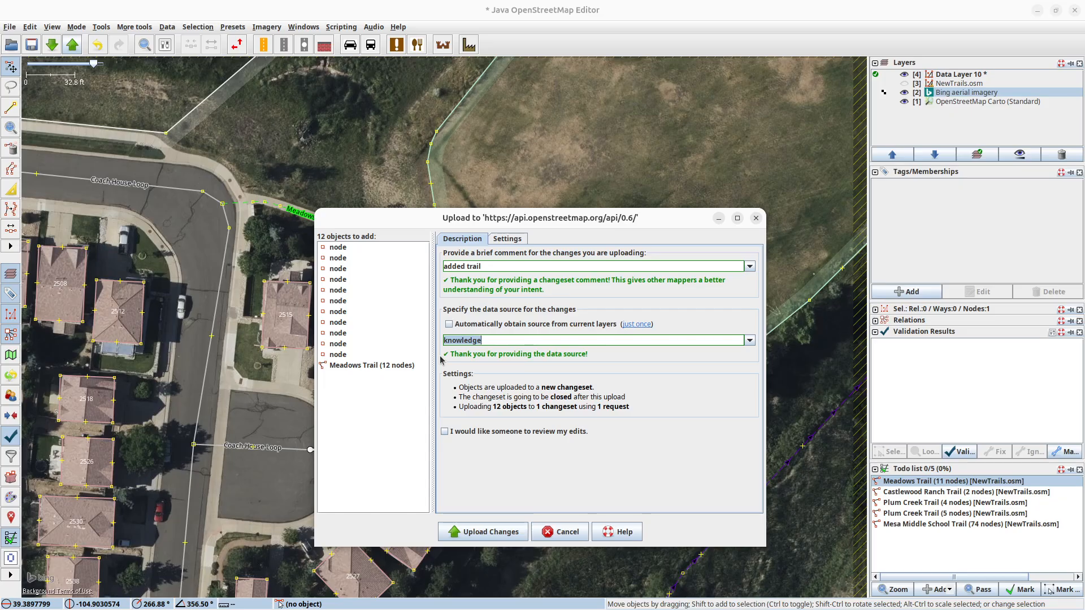
text(Data from the city of Castle Rock)
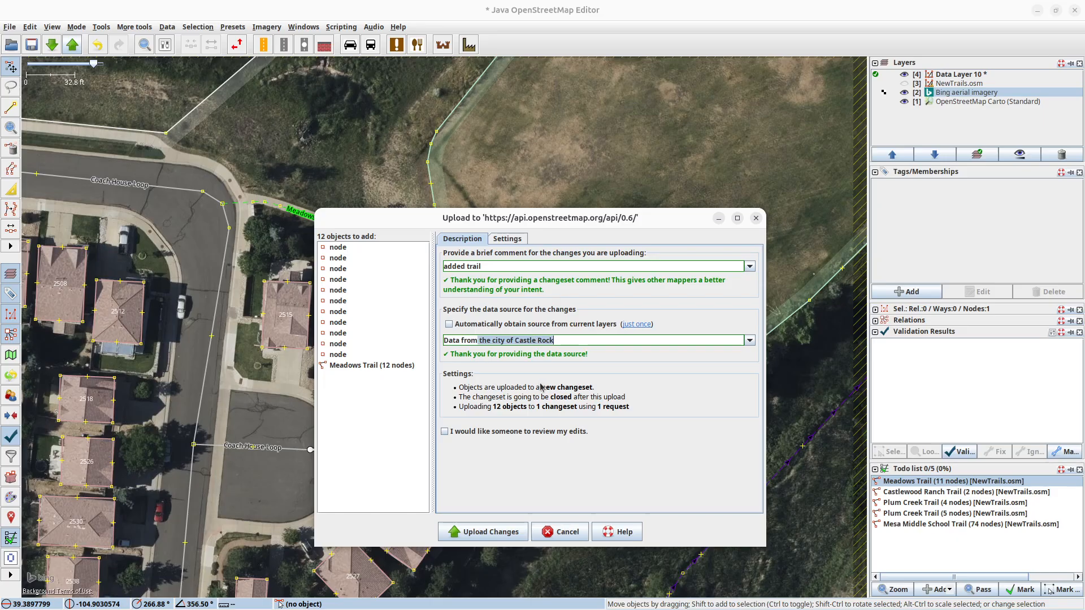
click(493, 533)
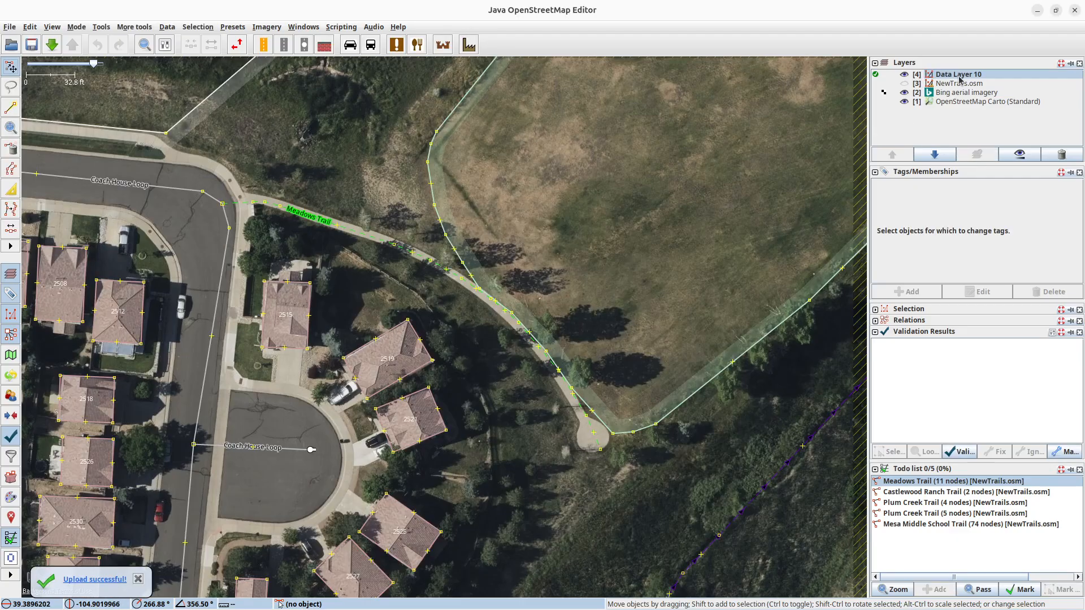
Delete Data Layer 10 and make the NewTrails.osm layer visible again.
mouse_move(959, 79)
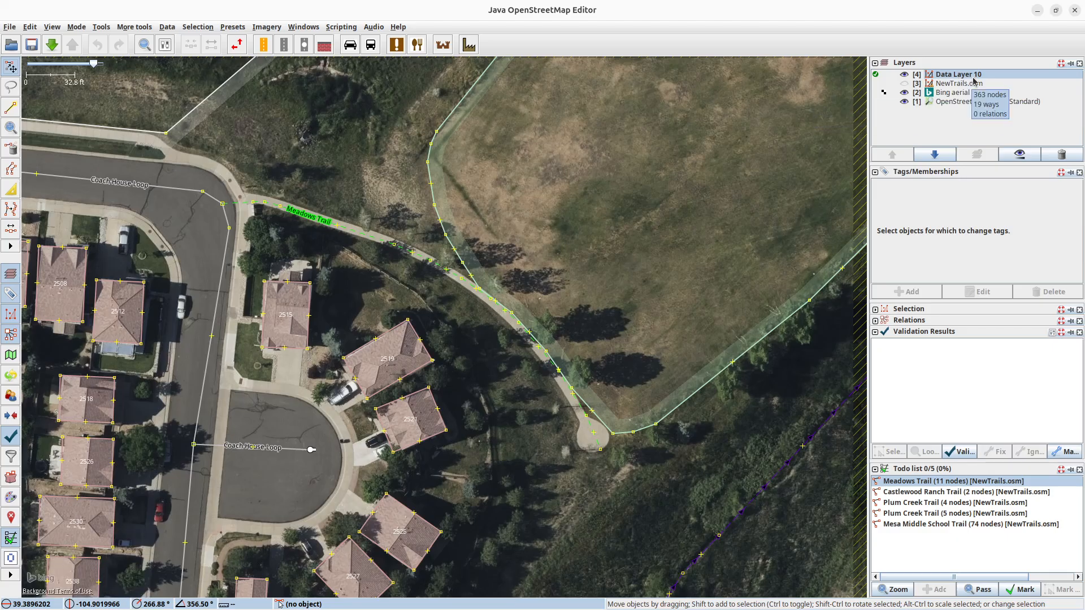
click(1047, 160)
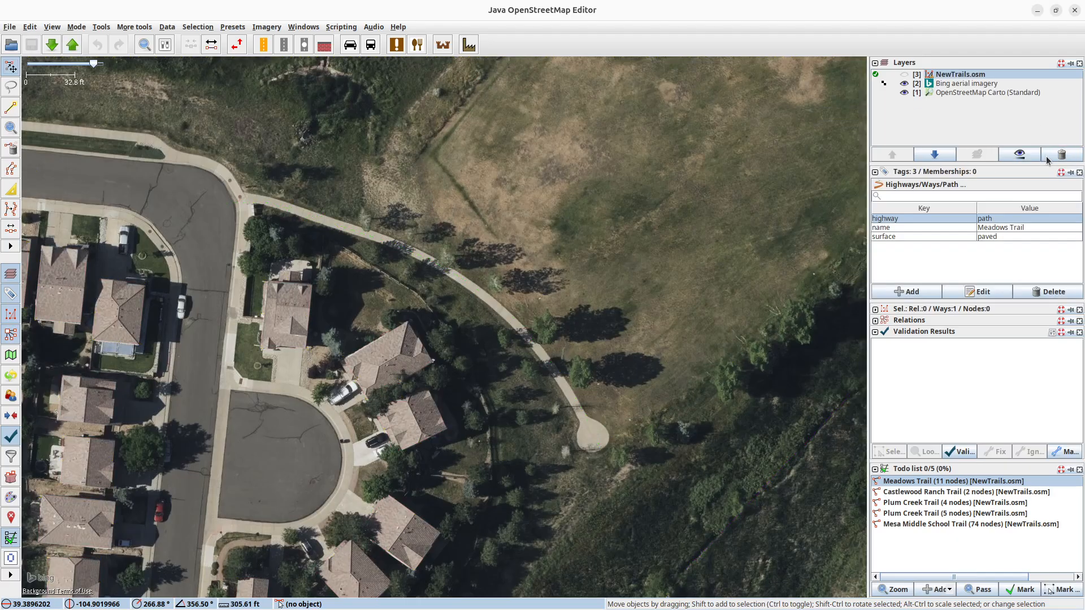
click(905, 75)
Mark Meadows Trail as done in the todo list and hide the Bing aerial imagery.
click(1021, 590)
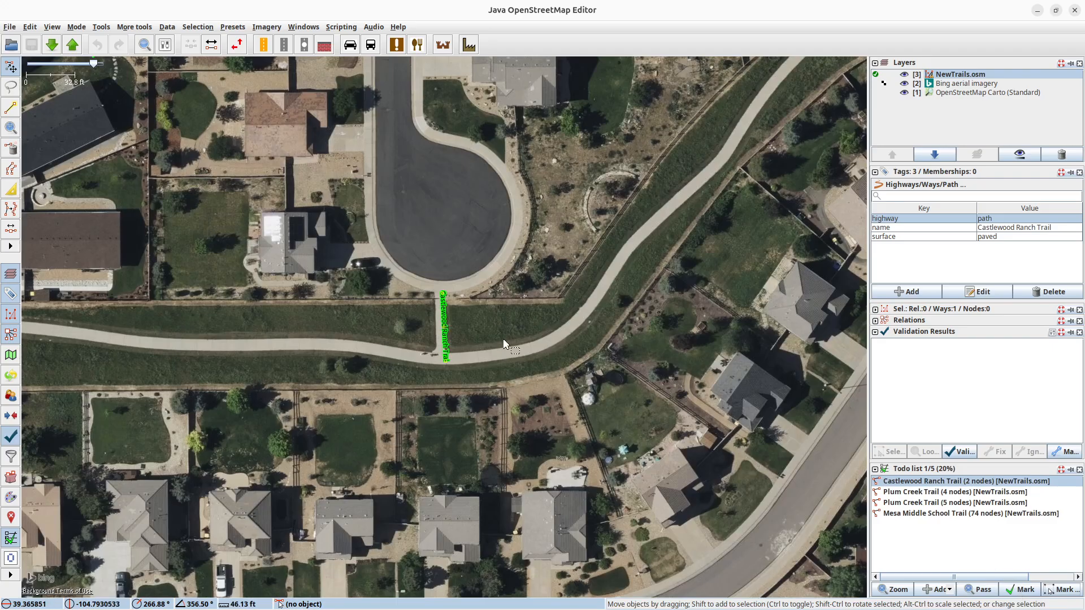
click(907, 85)
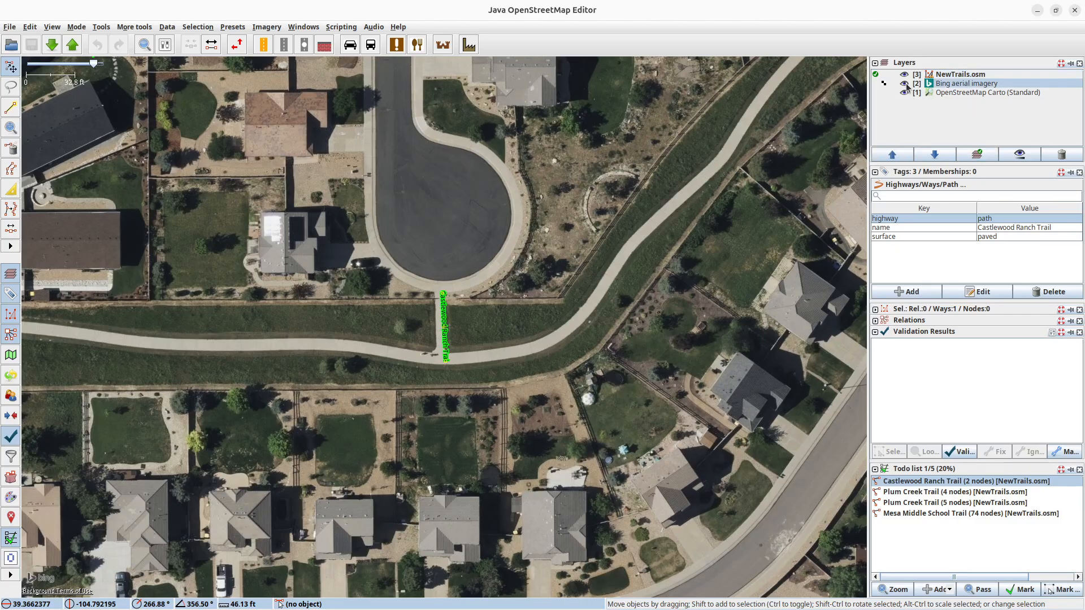
click(905, 84)
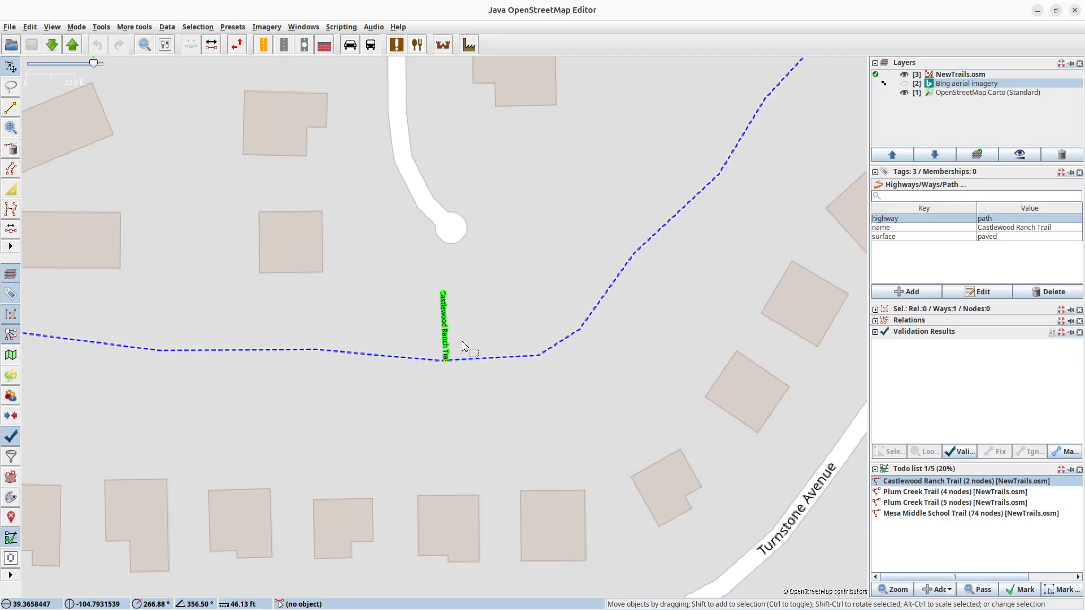
Download the OpenStreetMap data around Castlewood Ranch Trail as a new layer.
scroll(463, 342, up, 1)
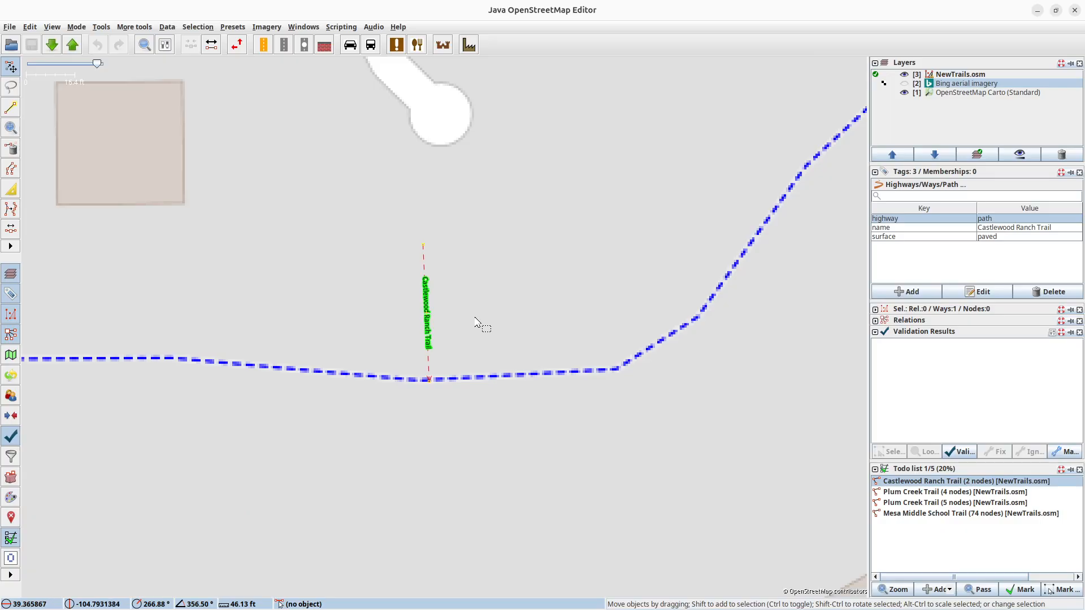
click(52, 44)
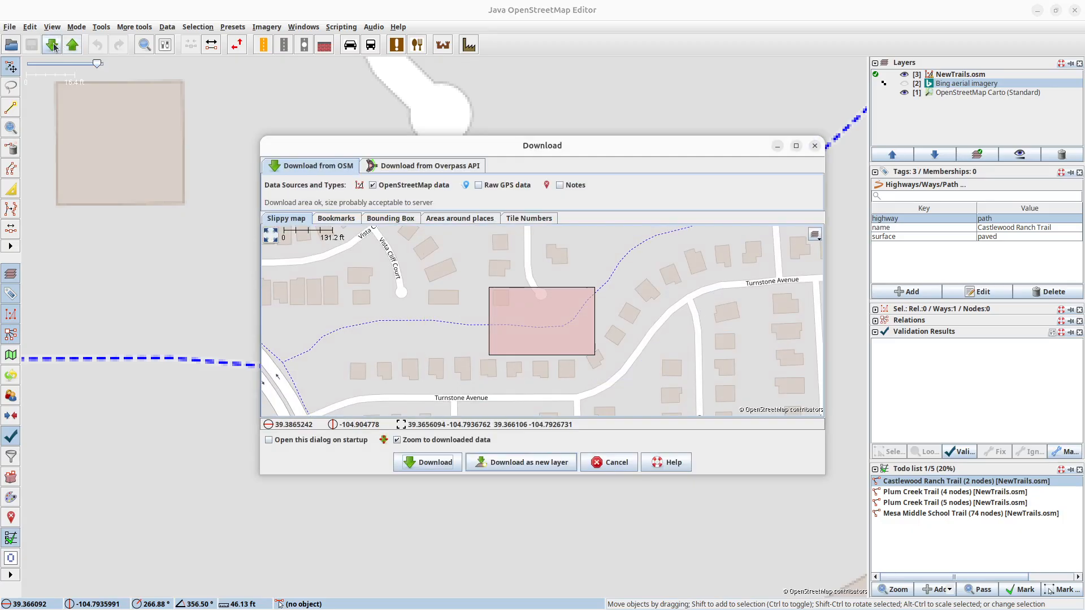
click(526, 463)
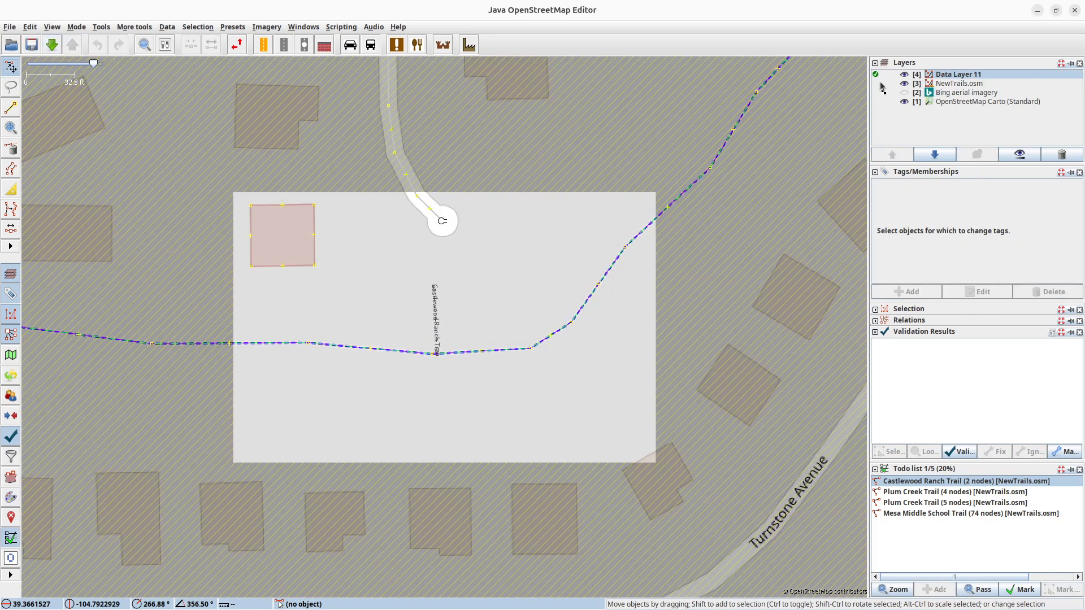
Activate the NewTrails.osm layer and merge its selected Castlewood Ranch Trail way into Data Layer 11.
click(876, 83)
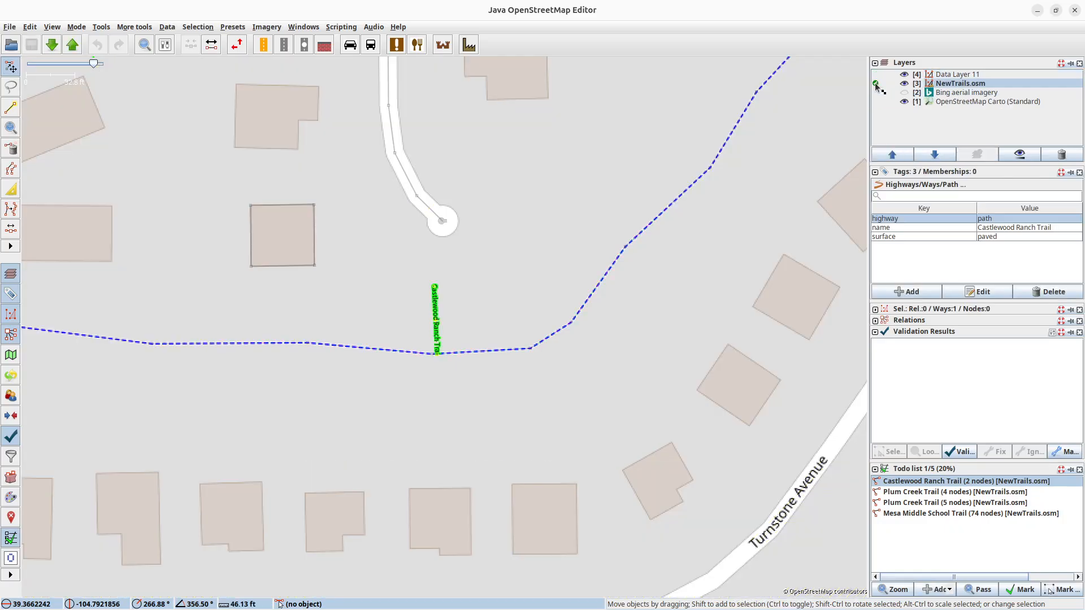
click(32, 29)
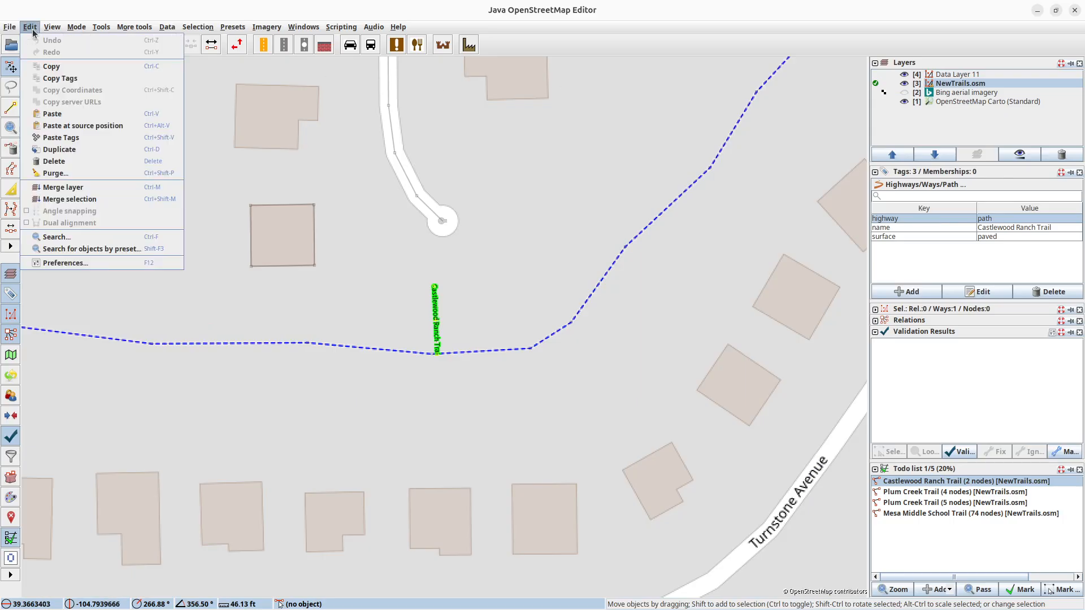
click(73, 197)
click(516, 333)
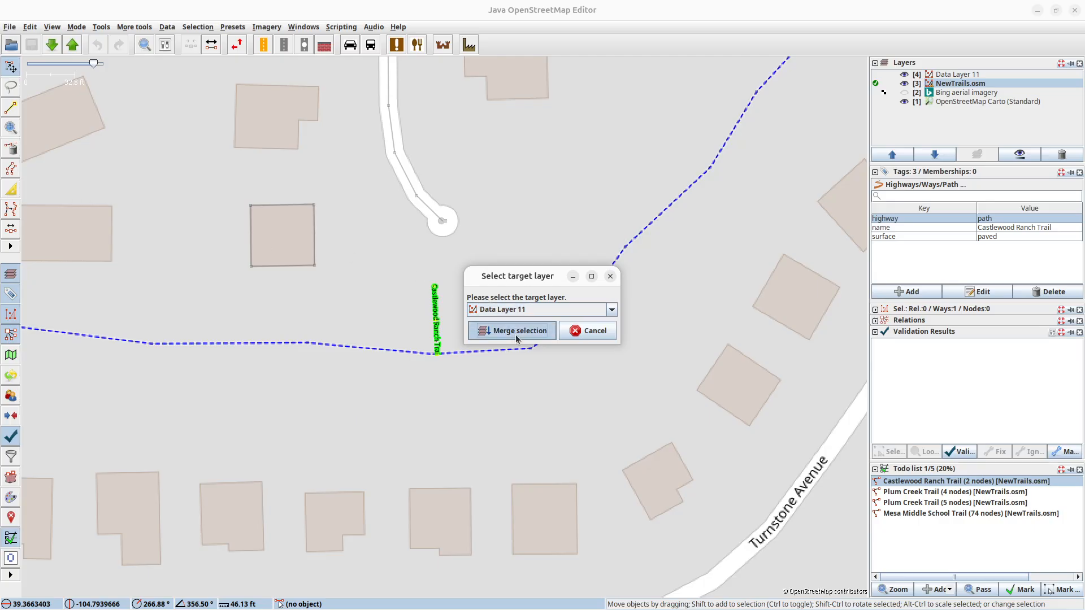
Make Data Layer 11 the active layer, with NewTrails.osm hidden and the Bing aerial imagery shown.
click(876, 74)
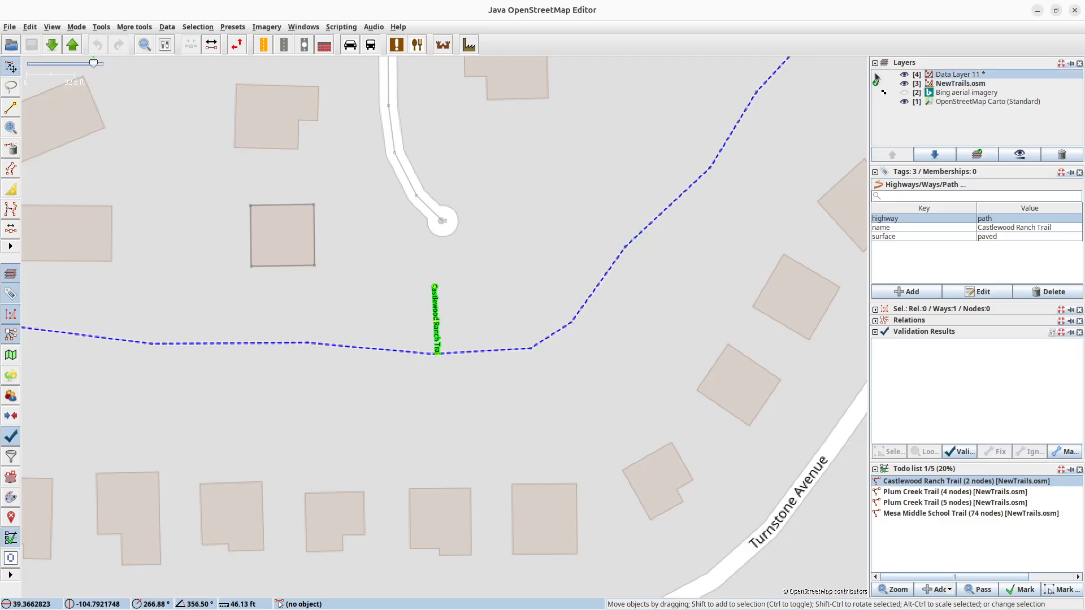
click(905, 84)
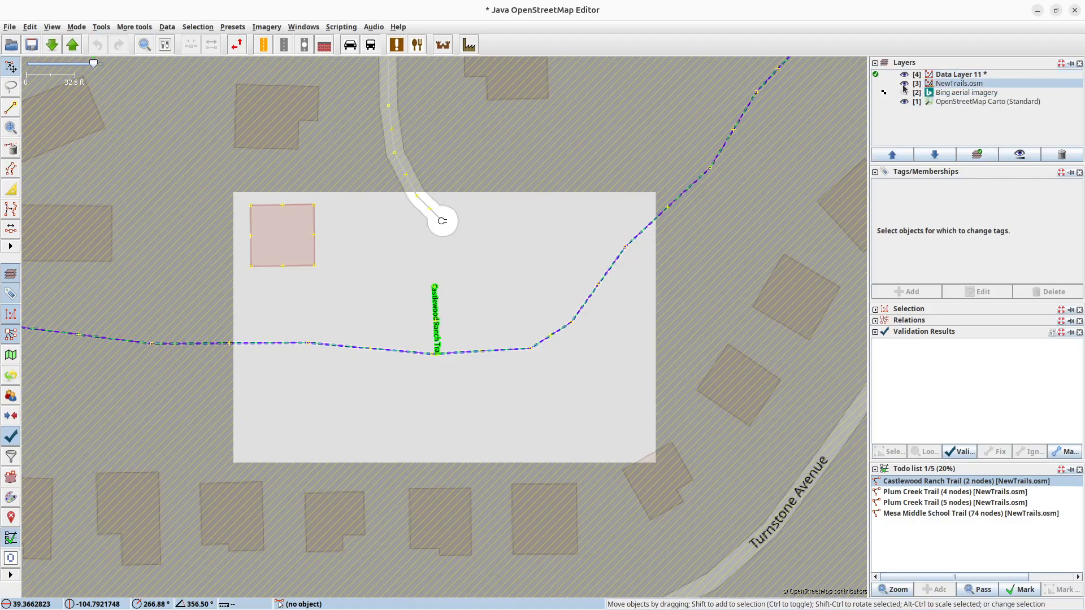
click(904, 84)
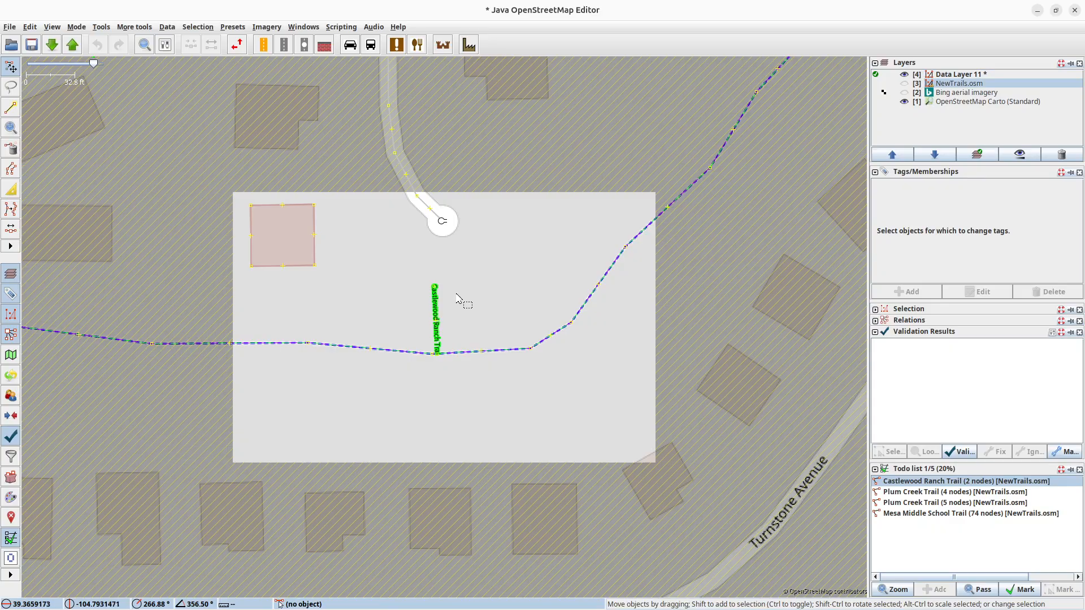
click(905, 92)
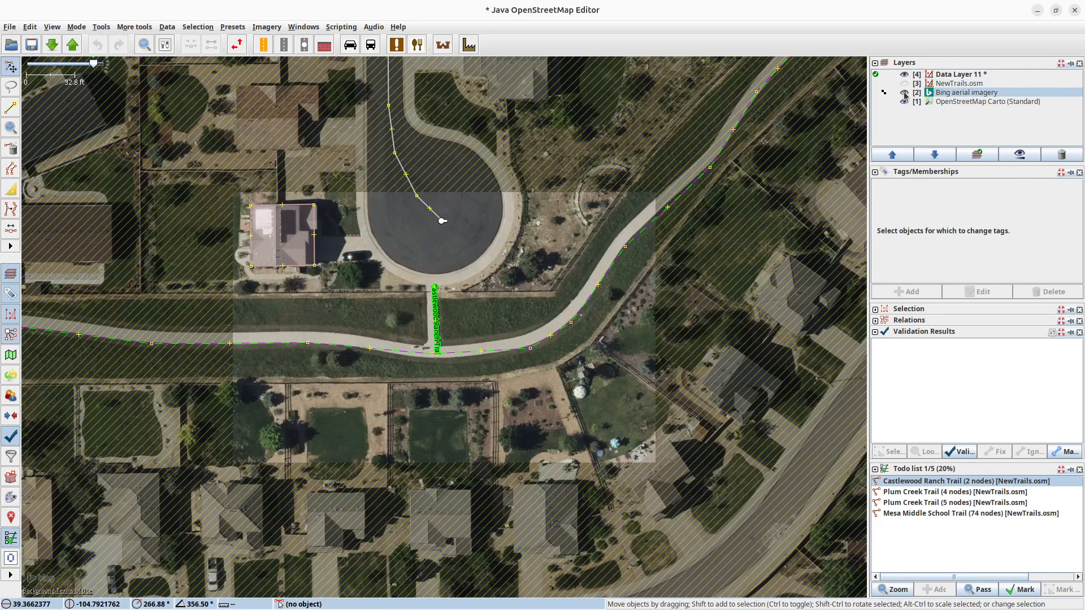
Extend Castlewood Ranch Trail's north end to the end node of the street in the cul-de-sac.
scroll(451, 295, up, 1)
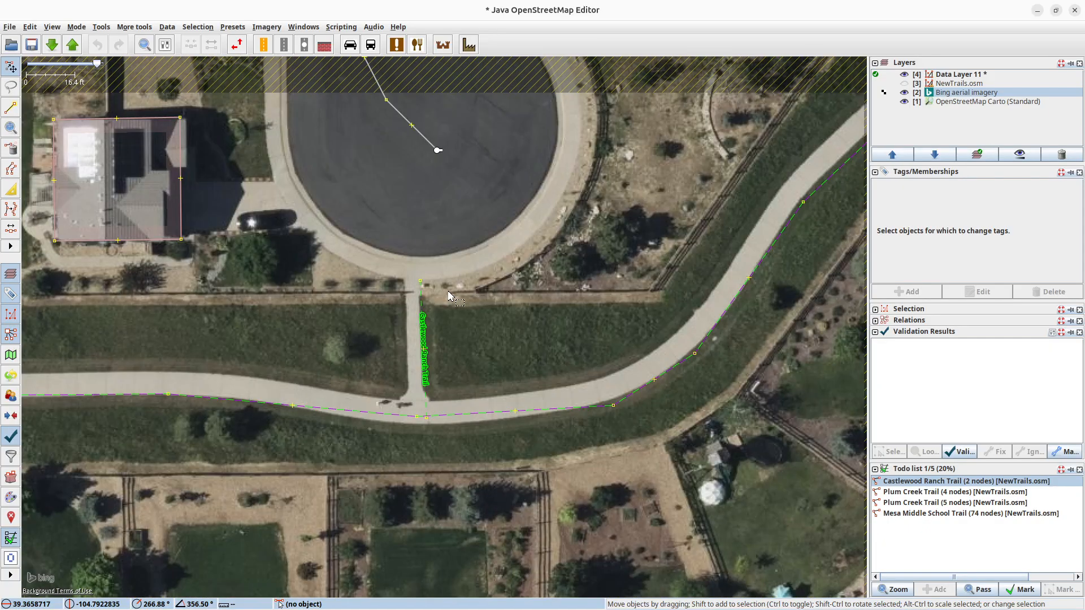
key(s)
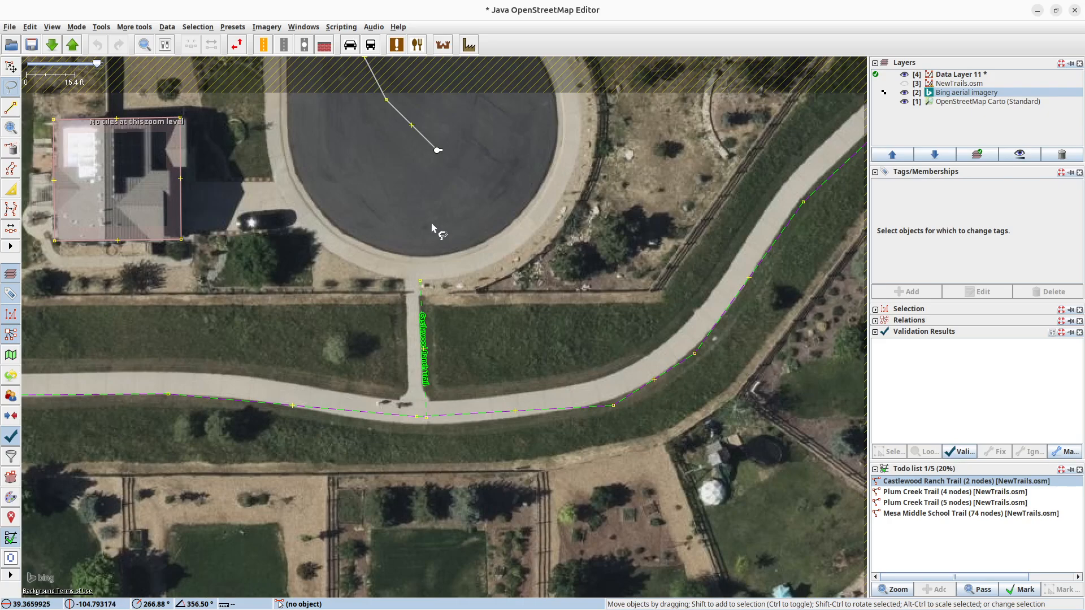
key(a)
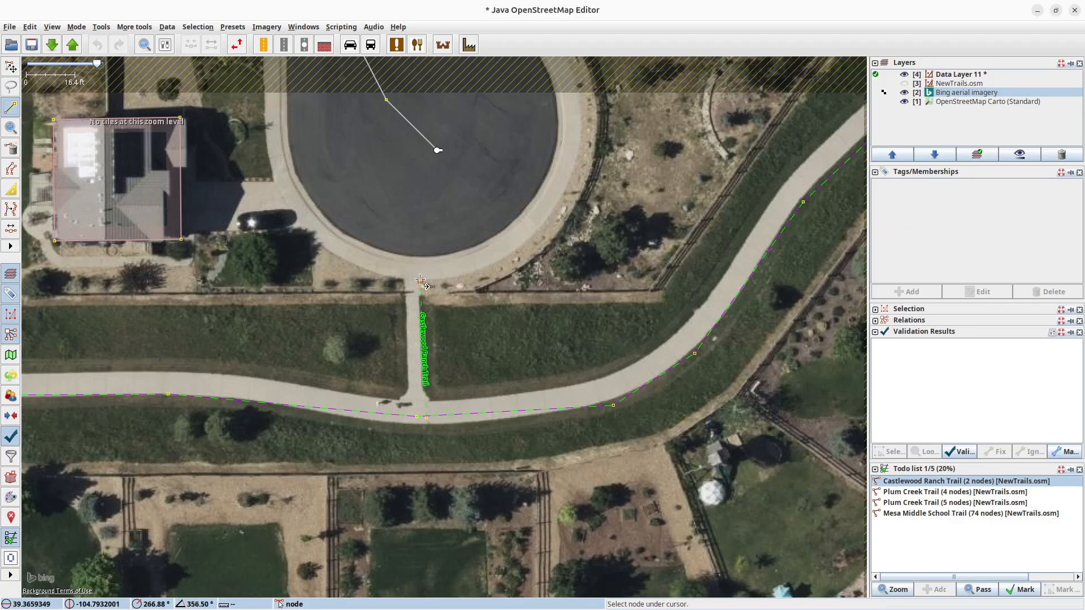
click(420, 280)
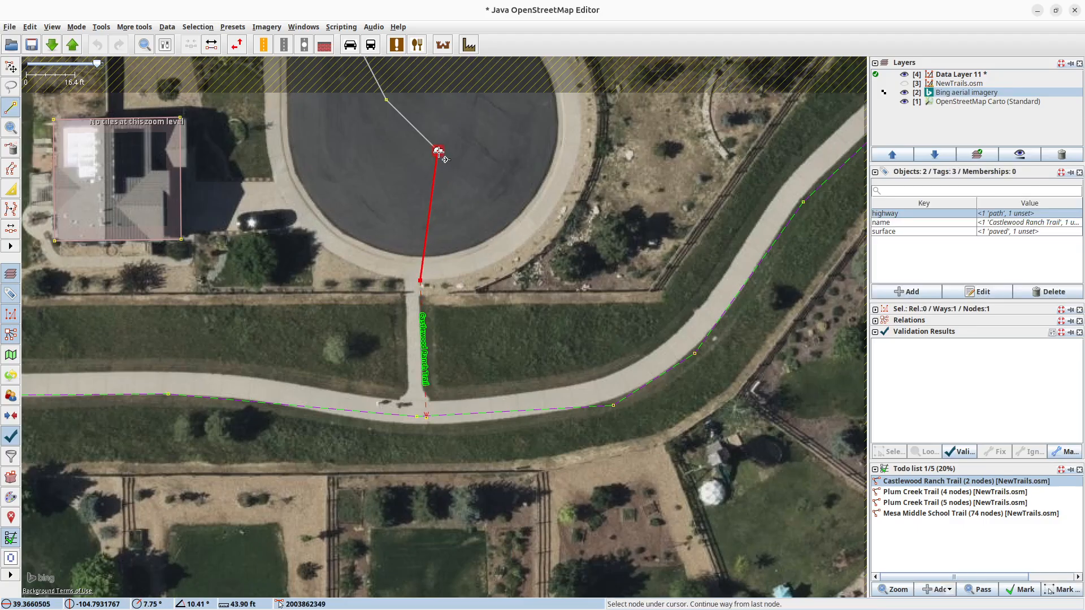
double_click(439, 151)
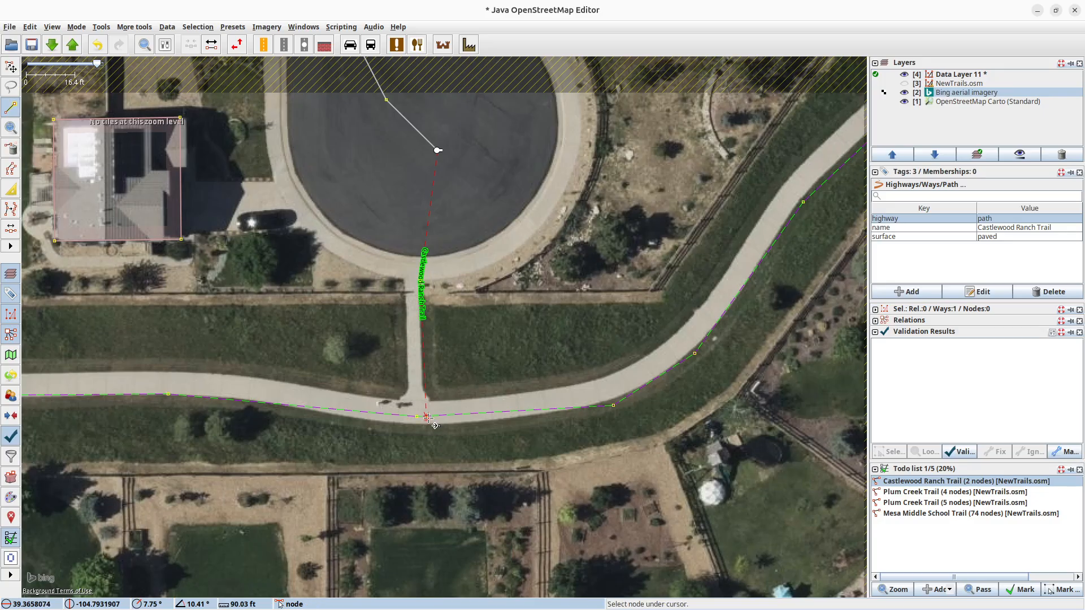
Join Castlewood Ranch Trail's south end node to the existing cycleway by moving it onto that line.
scroll(427, 419, up, 3)
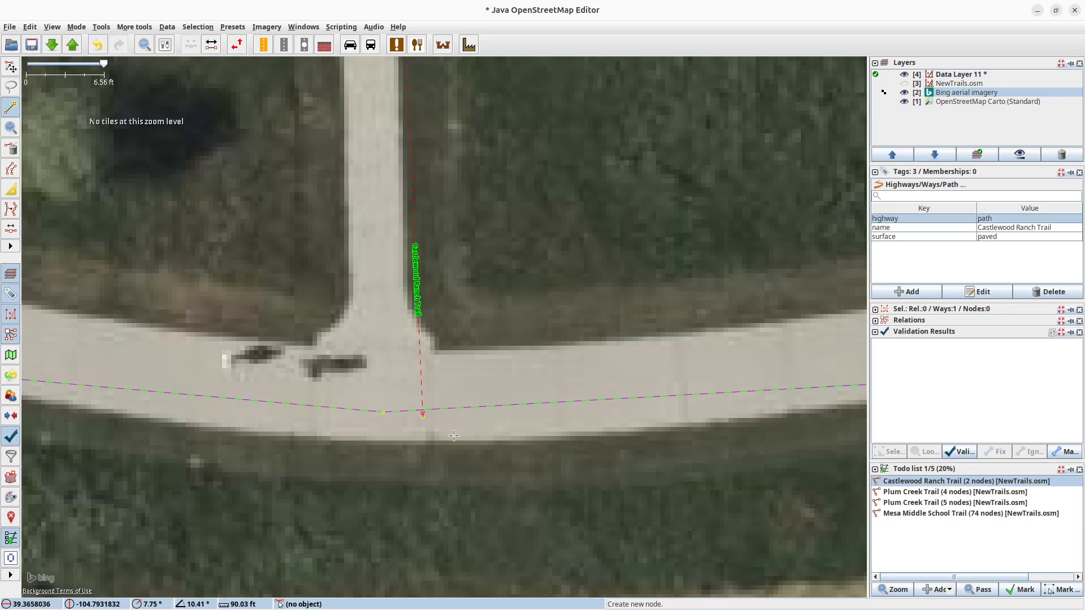
key(s)
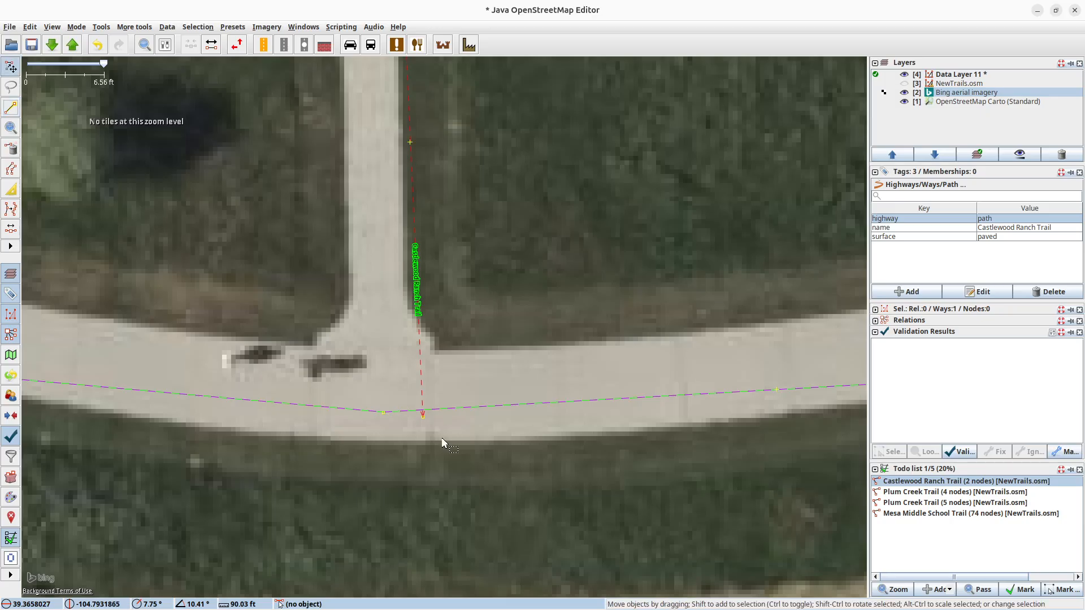
drag(422, 419, 421, 408)
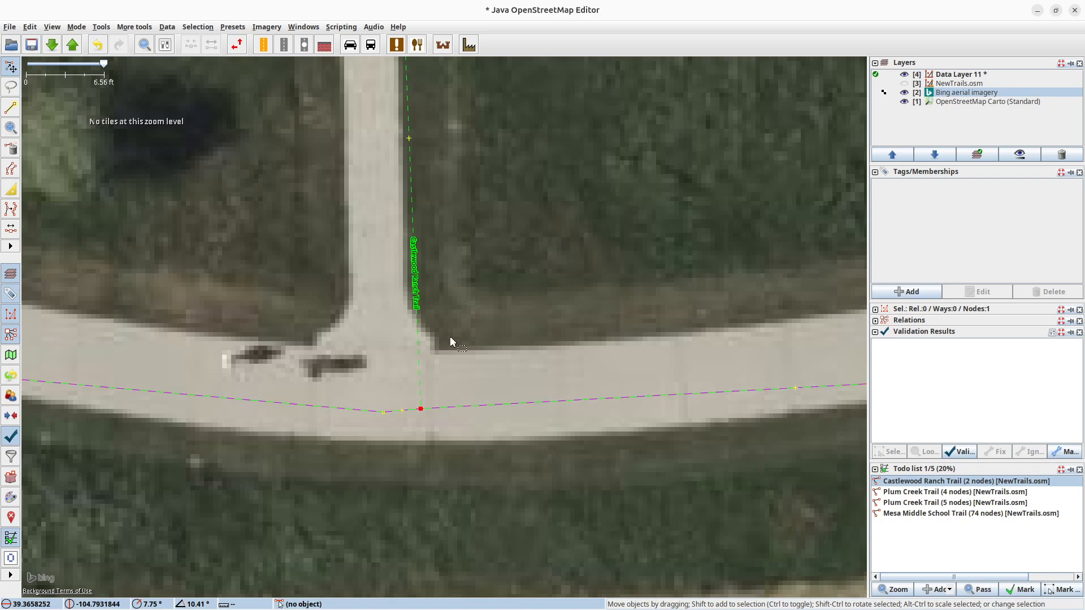
Check the connected Castlewood Ranch Trail and upload it with the comment "added trail" and source "Data from the city of Castle Rock".
scroll(452, 331, down, 2)
drag(465, 265, 487, 383)
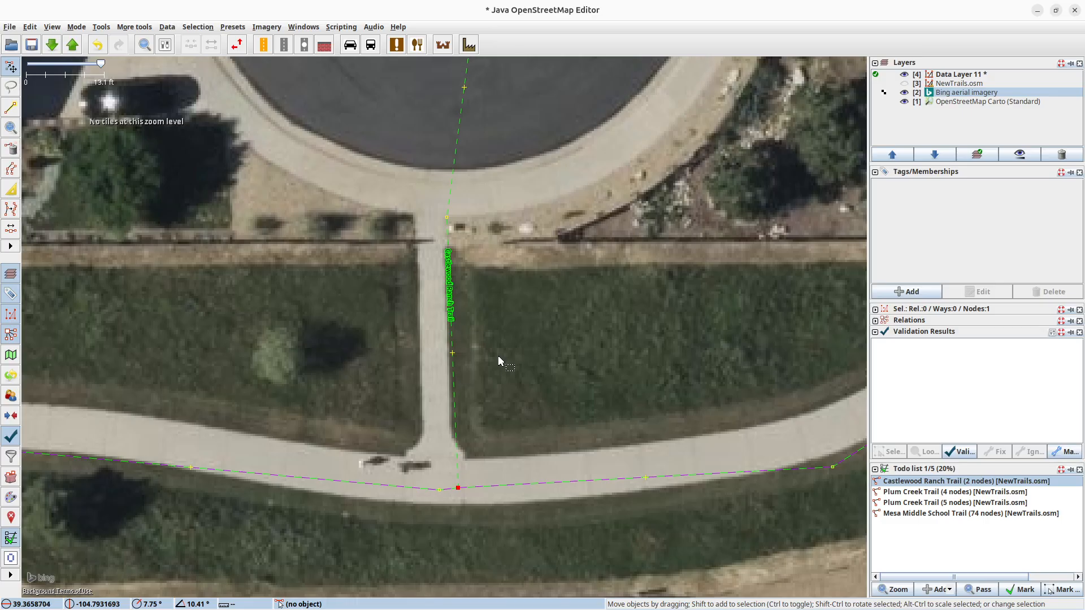
drag(500, 358, 495, 430)
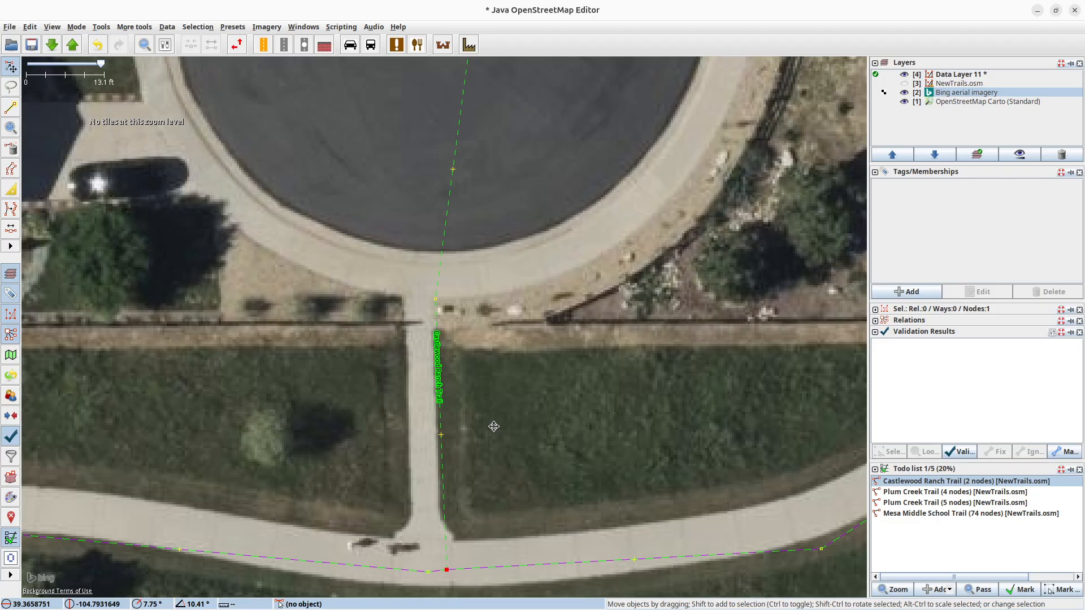
click(73, 45)
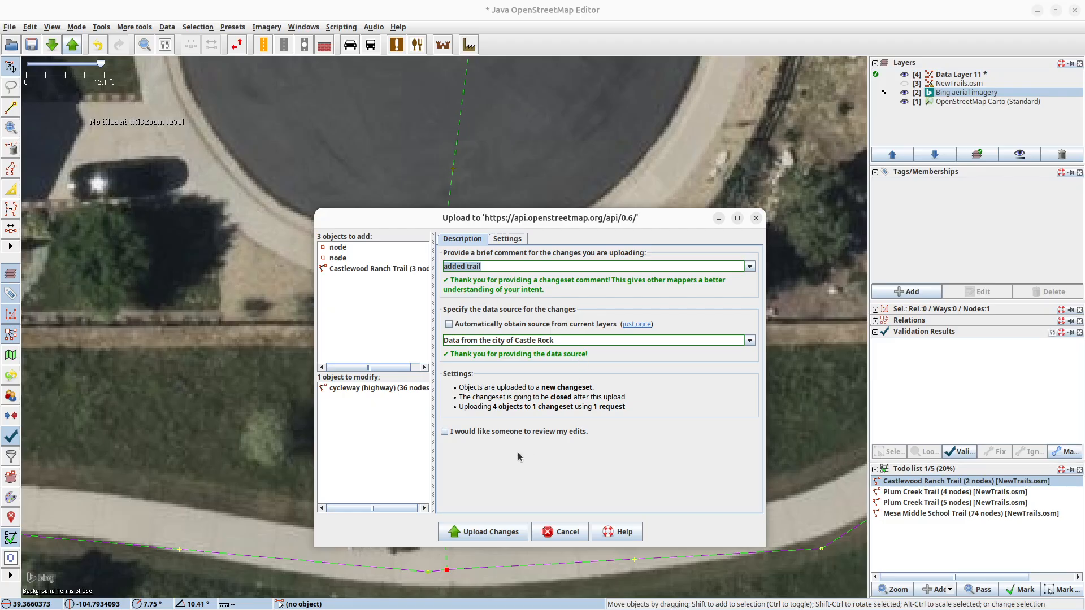
click(504, 535)
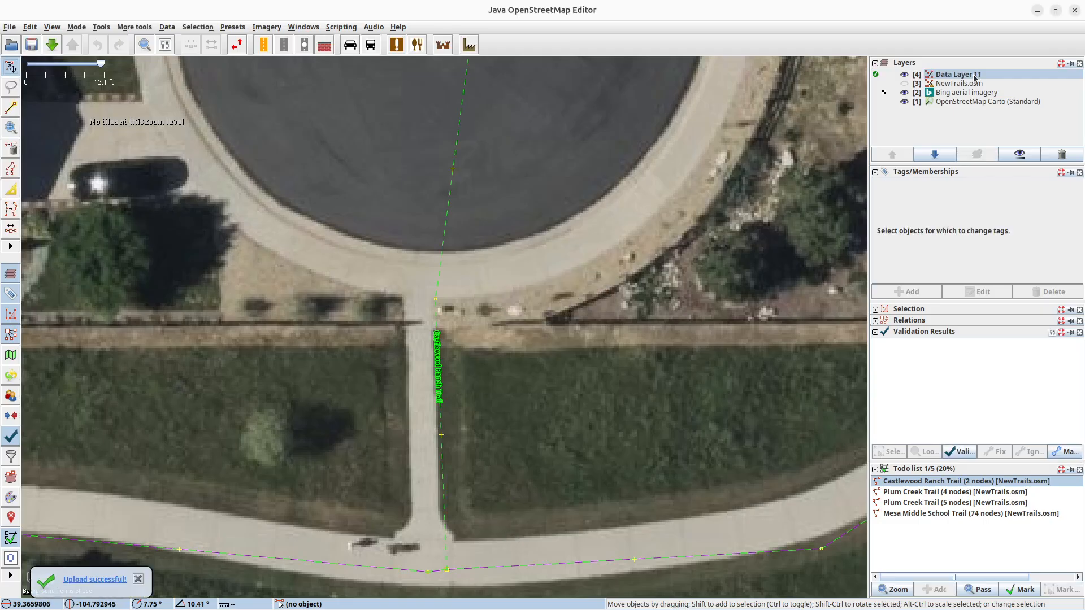
With Data Layer 11 deleted and NewTrails.osm shown again, mark Castlewood Ranch Trail as done in the todo list.
click(1063, 156)
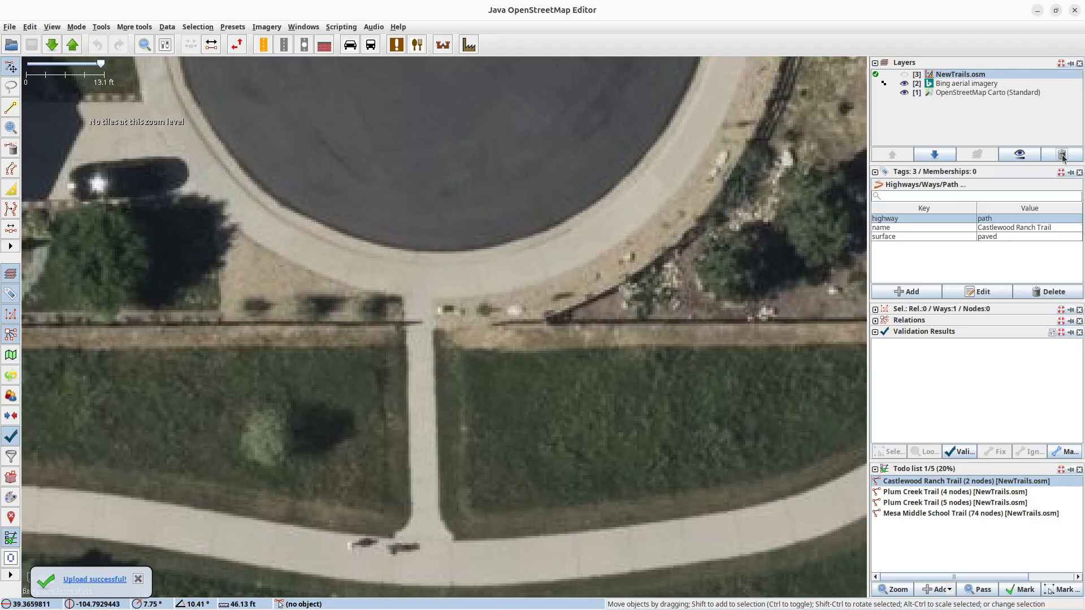
click(904, 75)
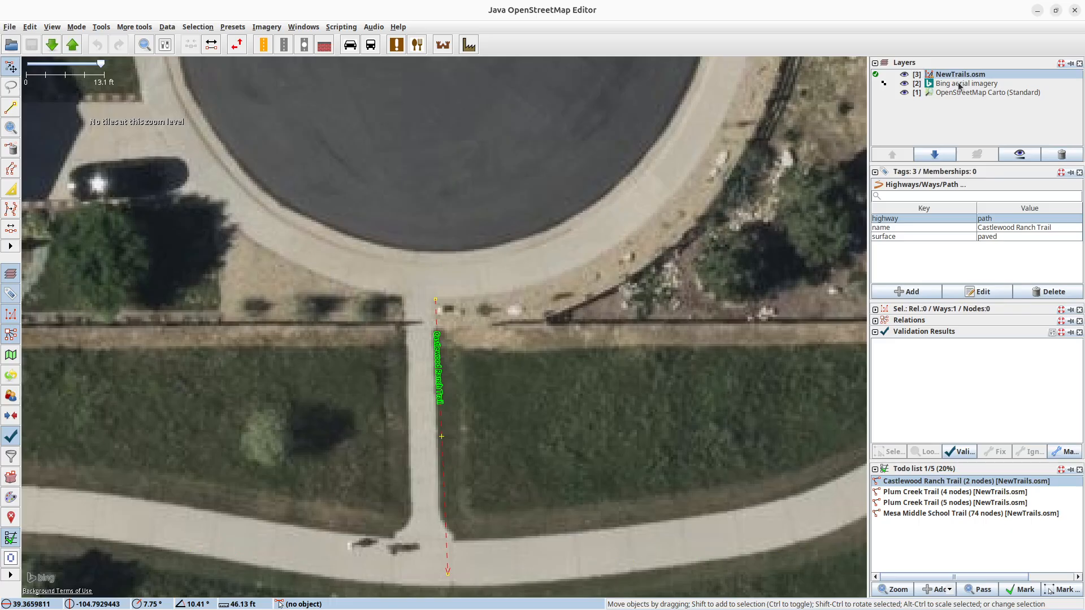
click(1021, 590)
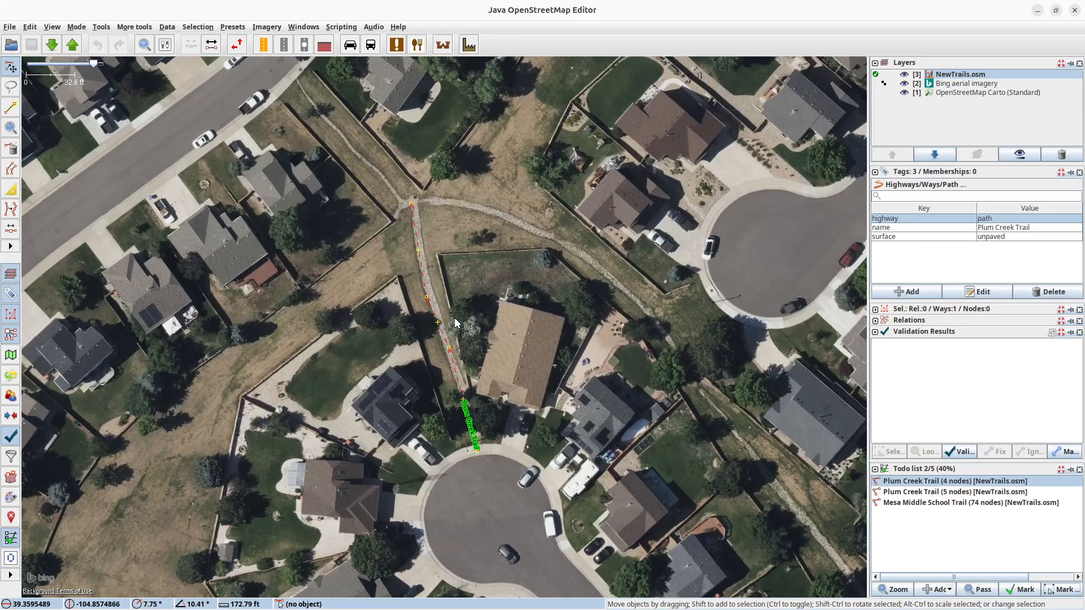
Examine the four-node Plum Creek Trail against the aerial imagery, from the cul-de-sac to the path junction at its north end.
scroll(446, 334, up, 2)
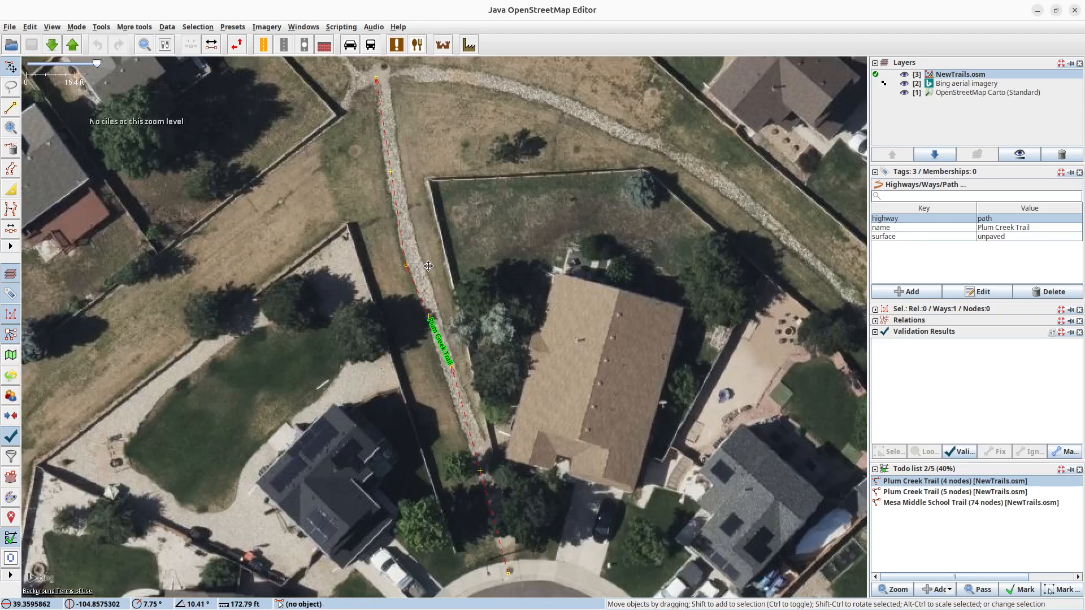
drag(430, 270, 452, 398)
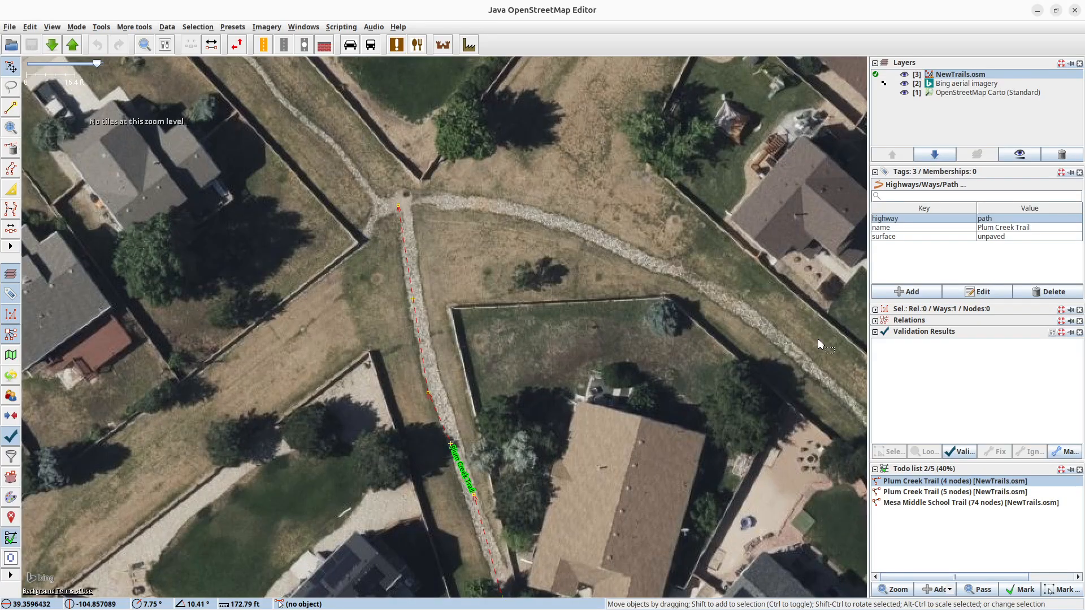
drag(811, 369, 794, 424)
mouse_move(631, 211)
mouse_down()
mouse_move(682, 248)
mouse_move(646, 219)
mouse_up()
drag(427, 500, 486, 529)
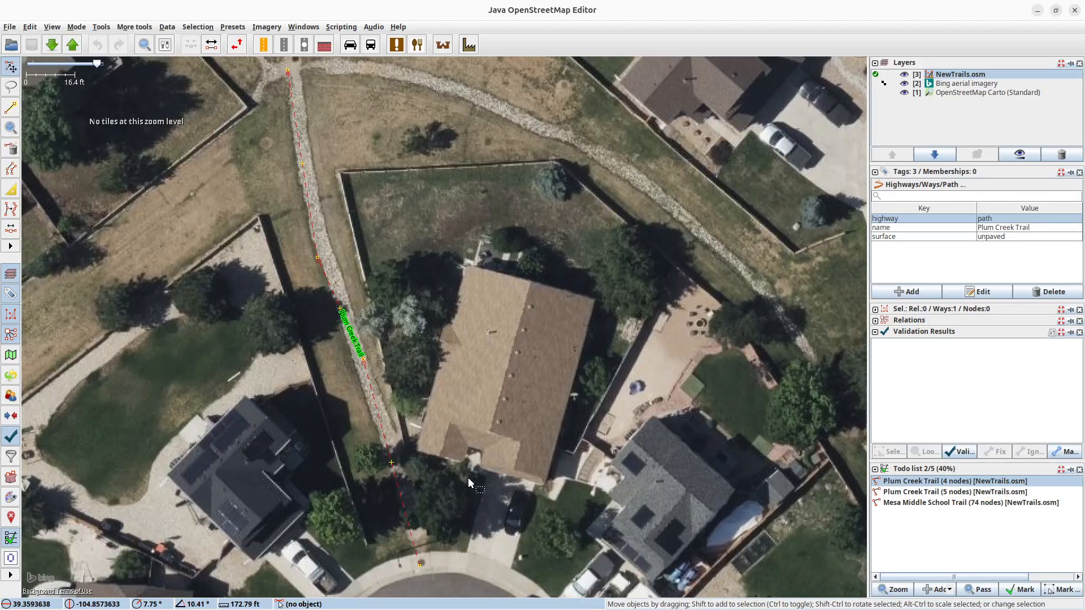
drag(328, 216, 520, 451)
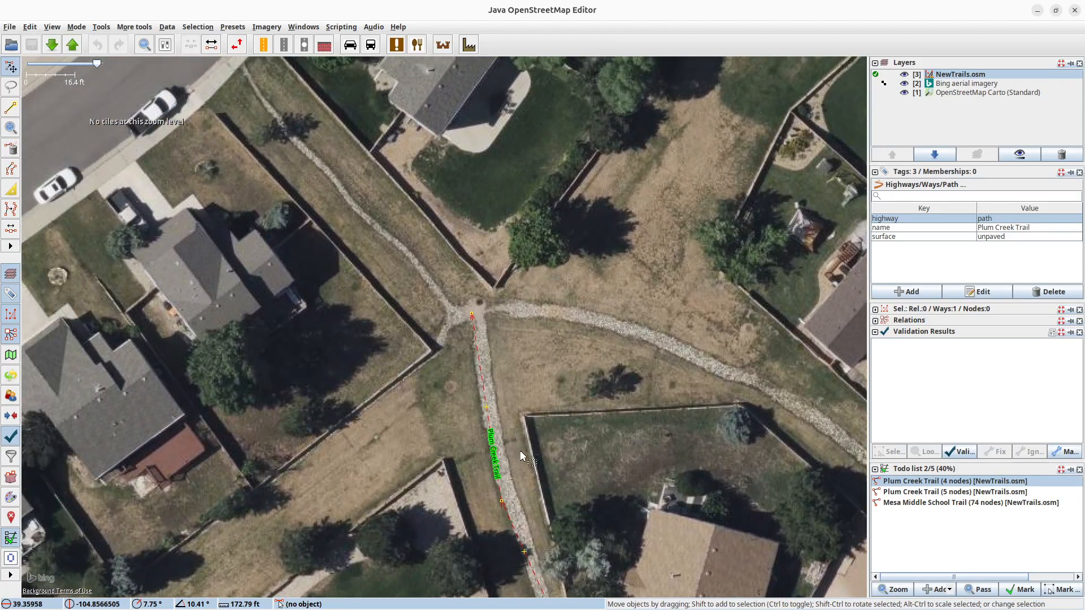